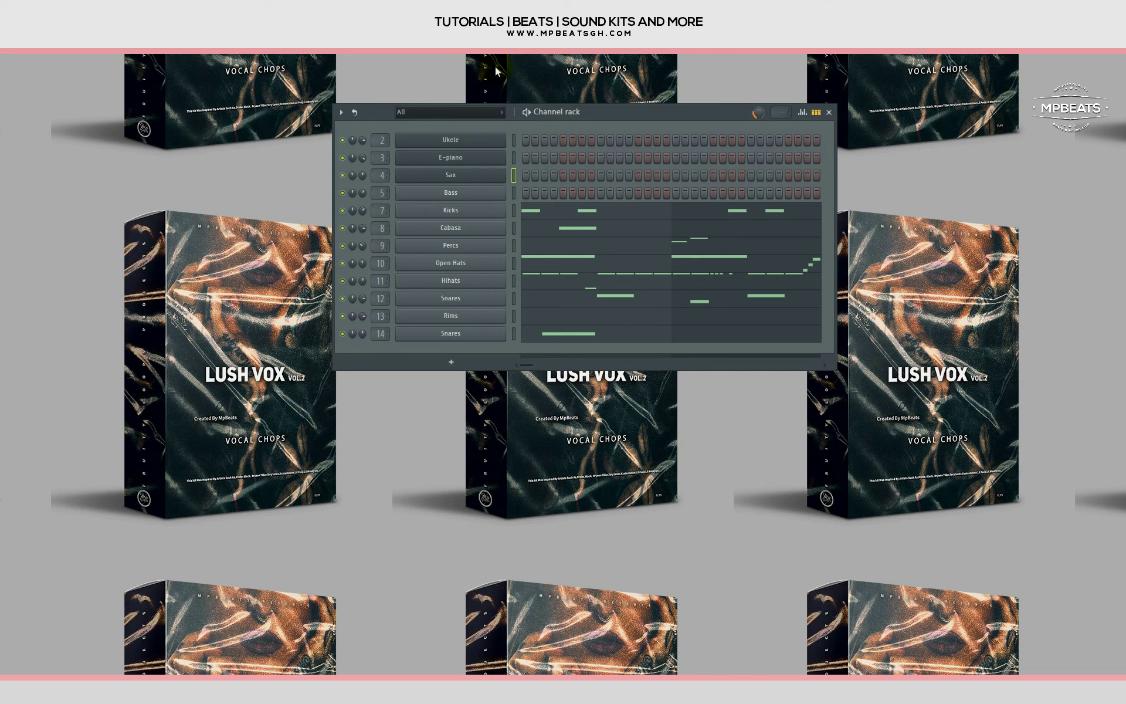
# Step: Open the E-piano channel's piano roll, fit the eight bars in view, and check its scale highlighting settings
pyautogui.press('space')
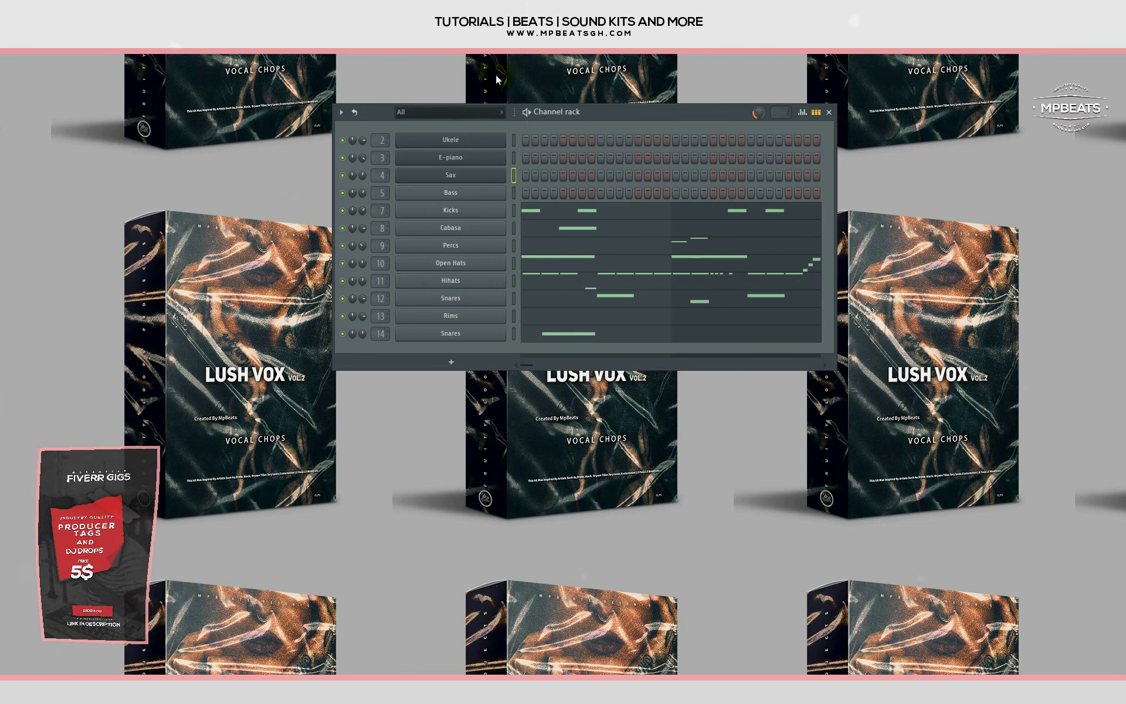
pyautogui.rightClick(437, 163)
pyautogui.click(517, 158)
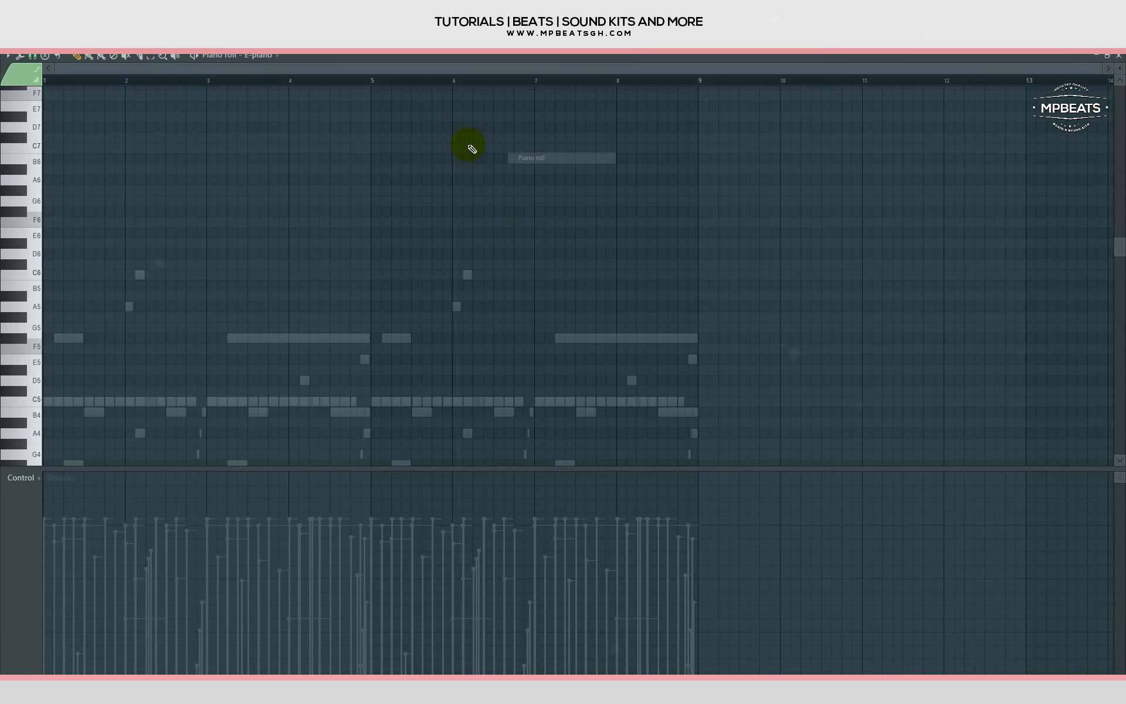
pyautogui.moveTo(1113, 68); pyautogui.dragTo(730, 69)
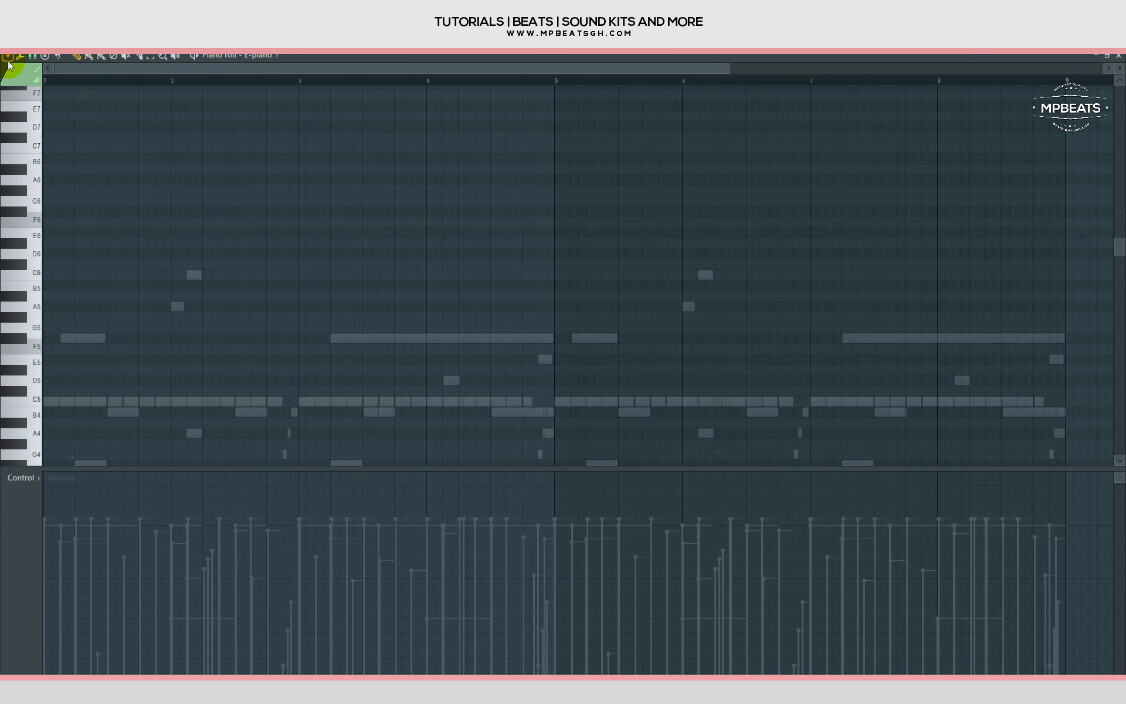
pyautogui.click(7, 56)
pyautogui.moveTo(26, 125)
pyautogui.moveTo(105, 136)
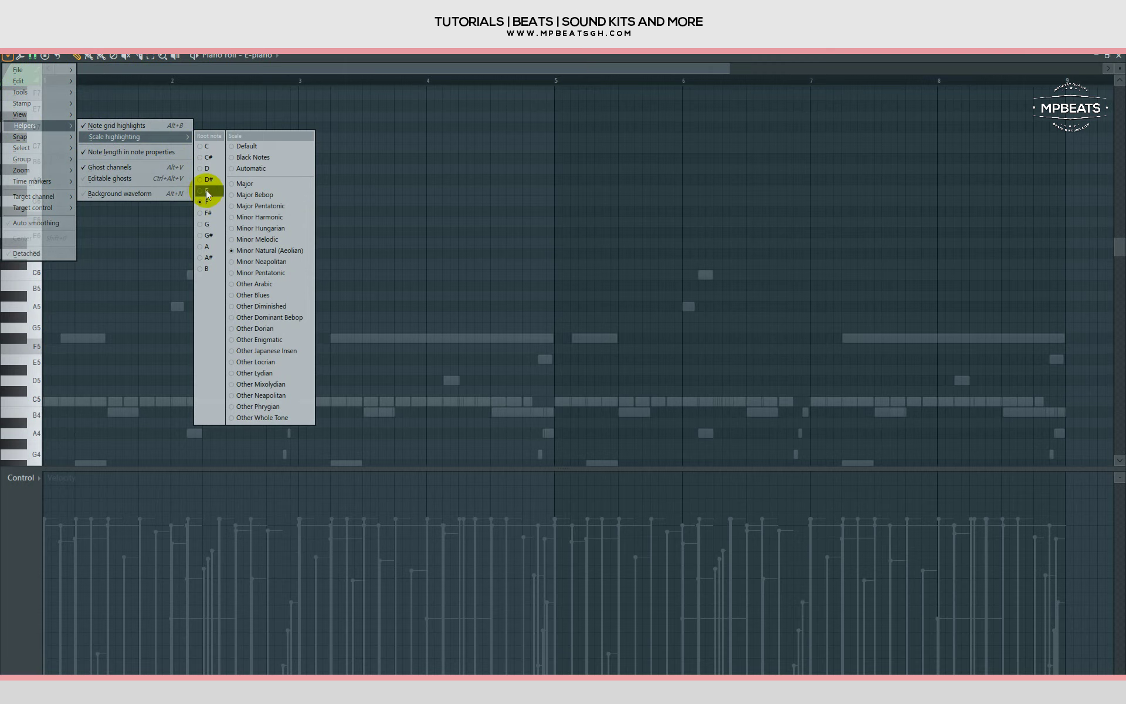
pyautogui.click(328, 71)
# Step: Place a one-bar chord of A#4, C#5 and F5 at bar 1 and play it back
pyautogui.scroll(-2, 143, 292)
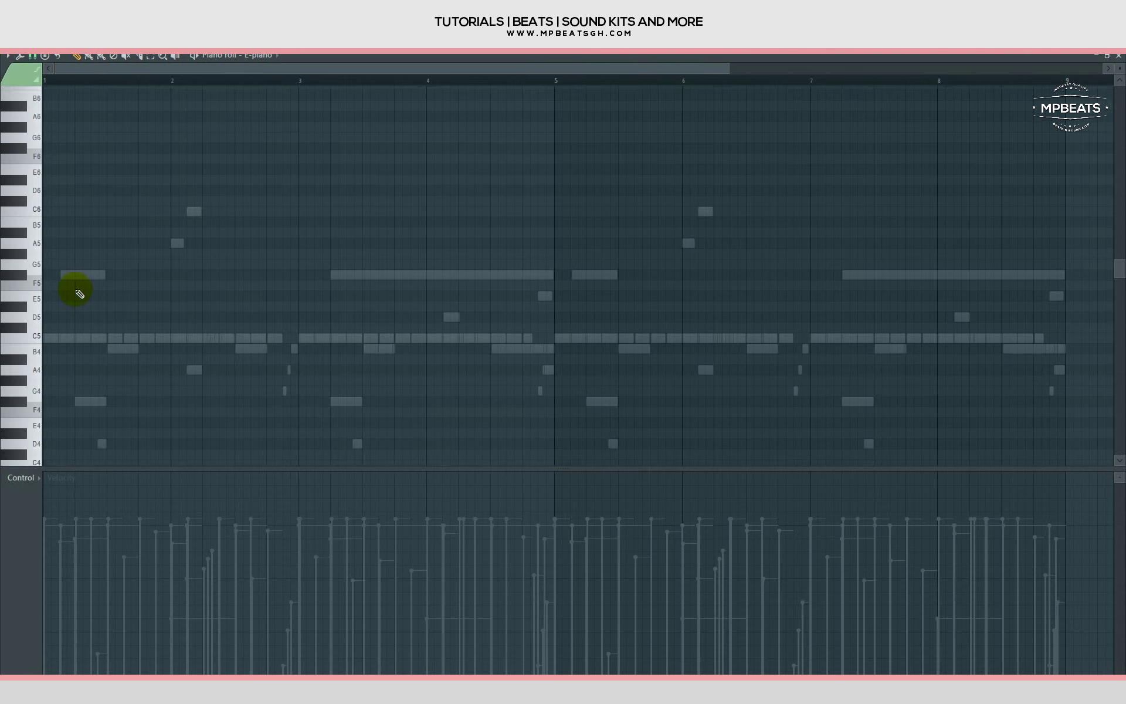
pyautogui.click(34, 332)
pyautogui.click(35, 359)
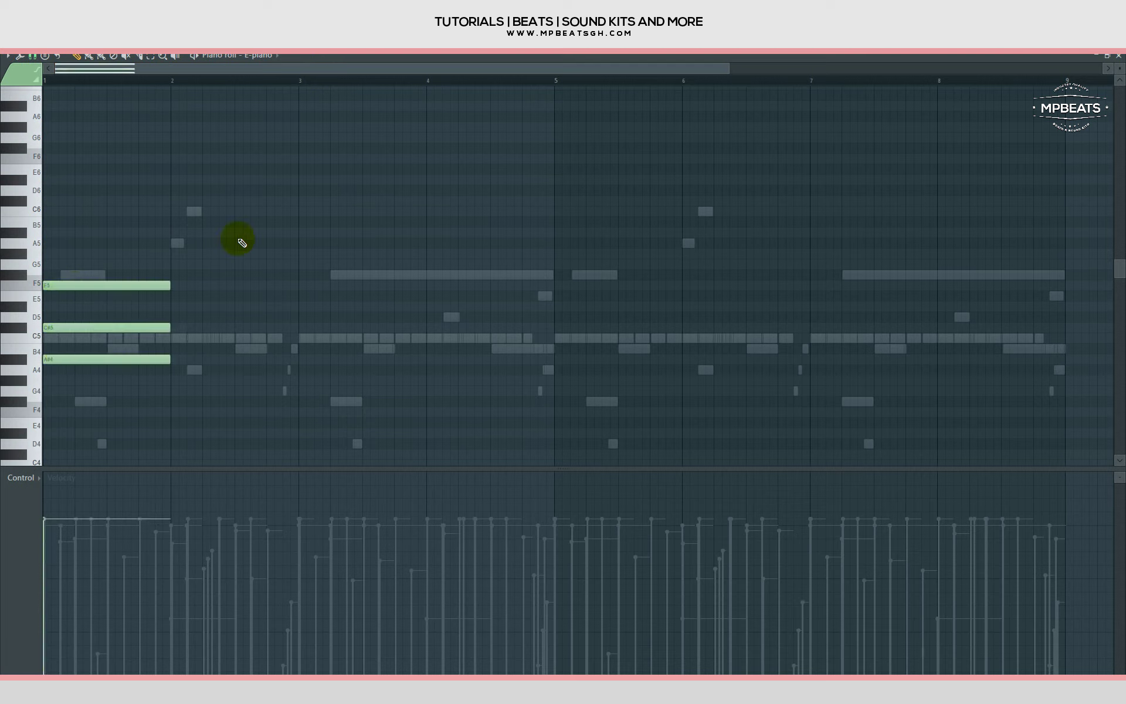
pyautogui.press('space')
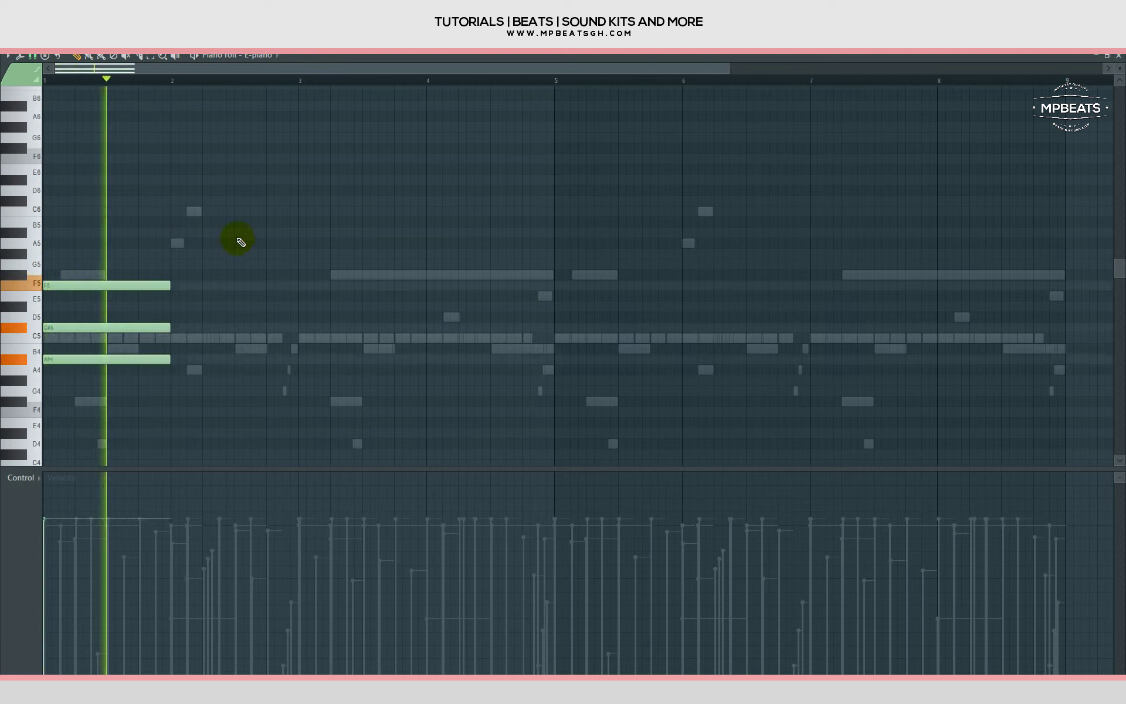
# Step: Place a one-bar chord of G#4, C5 and D#5 at the start of bar 3
pyautogui.click(300, 306)
pyautogui.click(300, 338)
pyautogui.click(300, 380)
# Step: Play back the pattern, shorten both chords to half a bar, and duplicate them at bars 5 and 7
pyautogui.press('space')
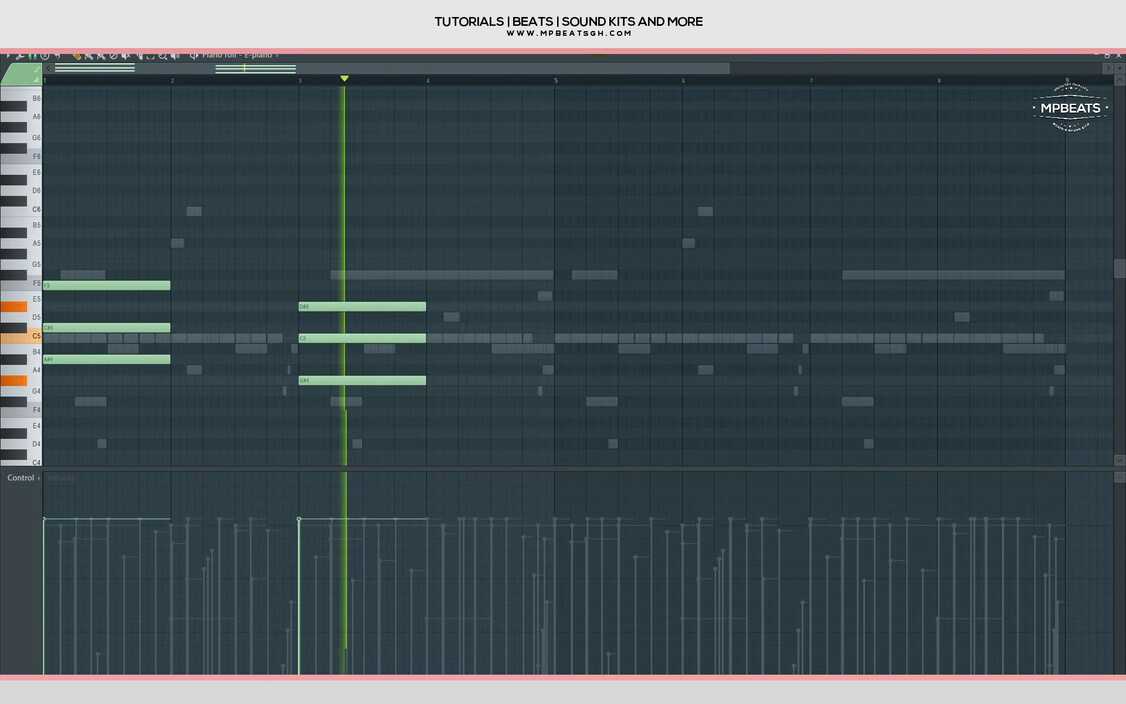
pyautogui.press('space')
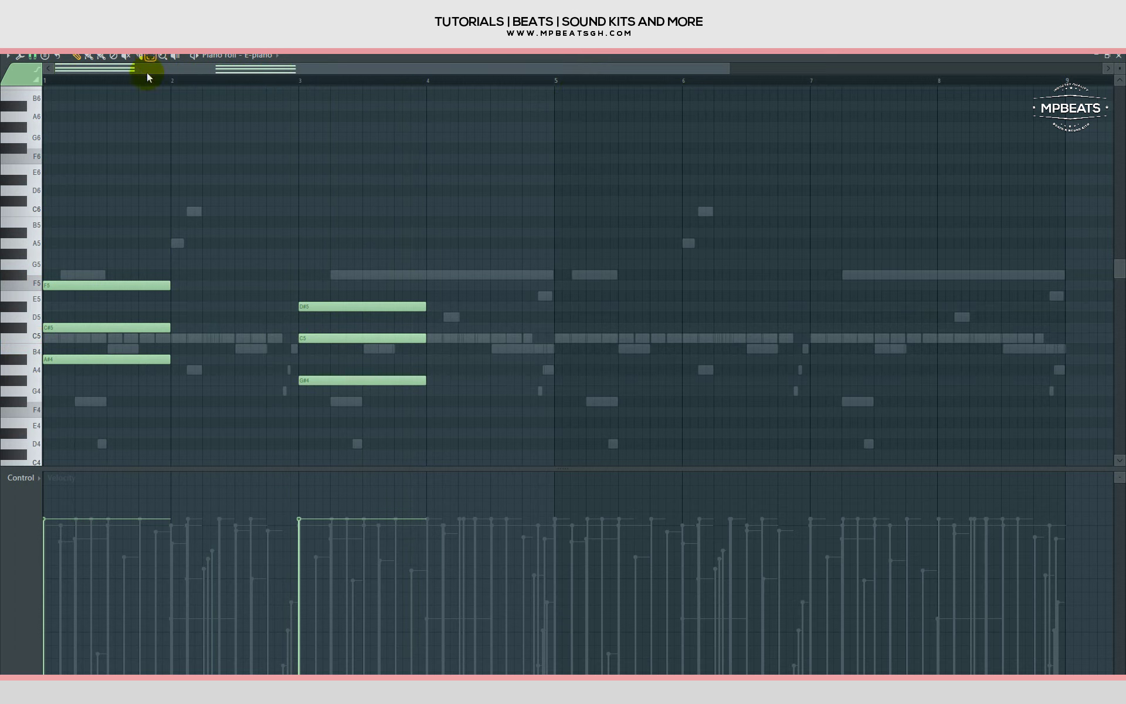
pyautogui.hotkey('ctrl', 'a')
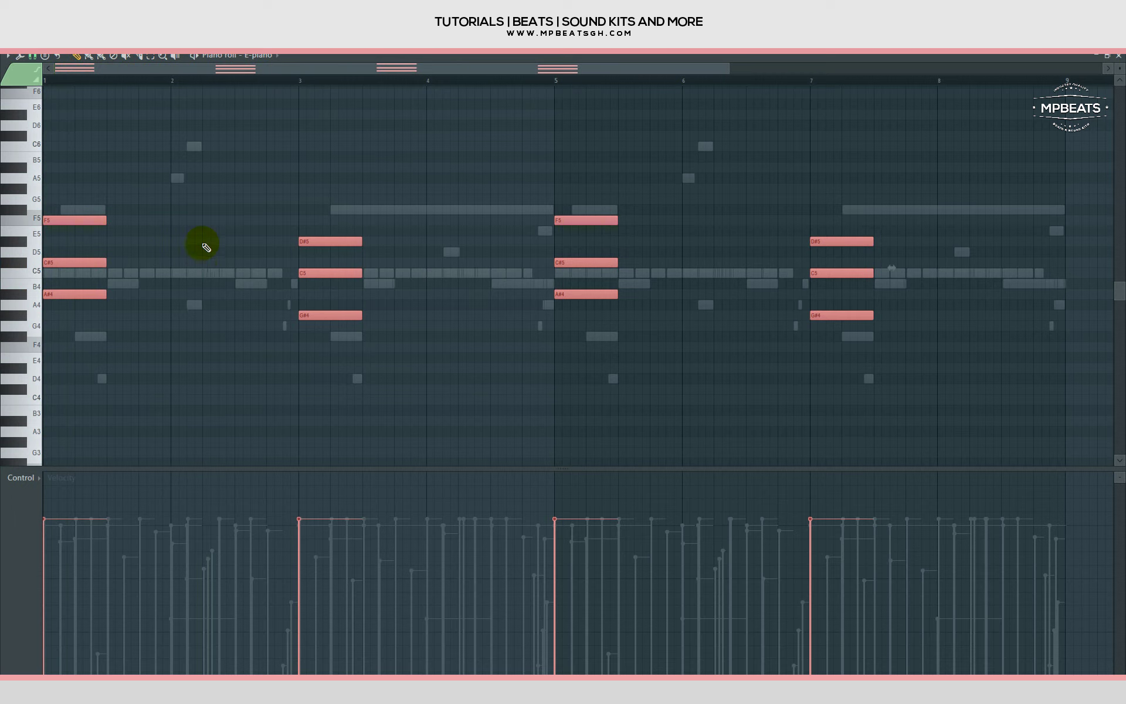
# Step: Add a half-bar G#4, C5 and D#5 chord on the second beat of bar 2 and play back the pattern
pyautogui.click(204, 241)
pyautogui.click(203, 272)
pyautogui.click(204, 315)
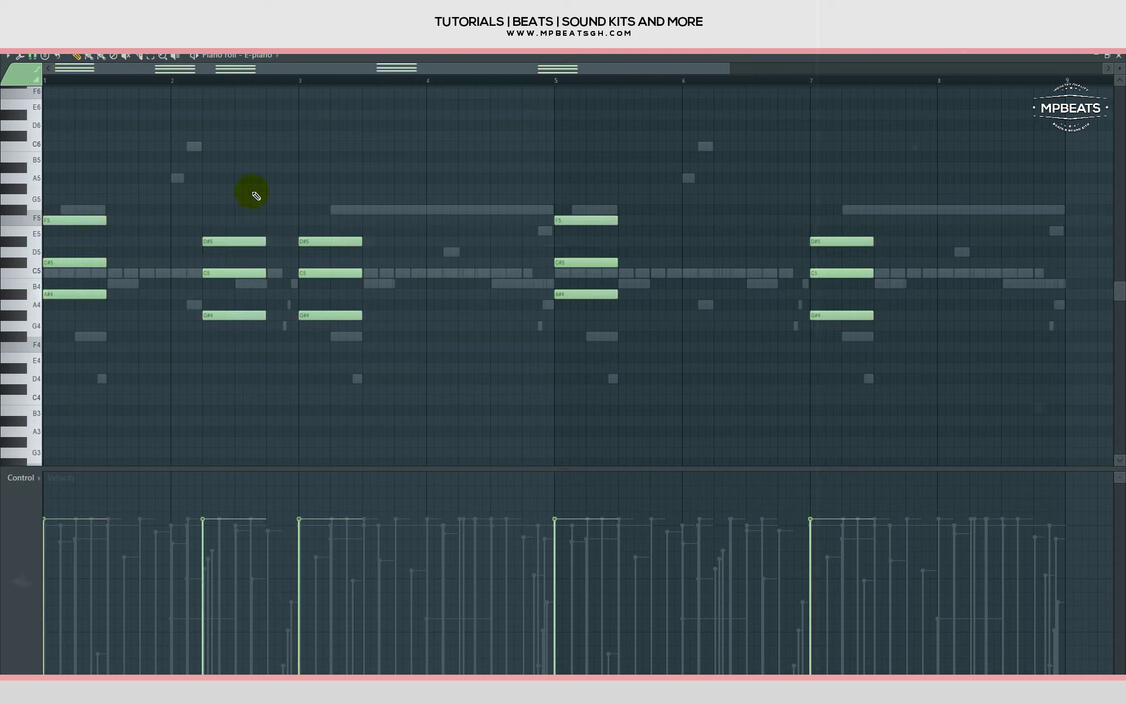
pyautogui.press('space')
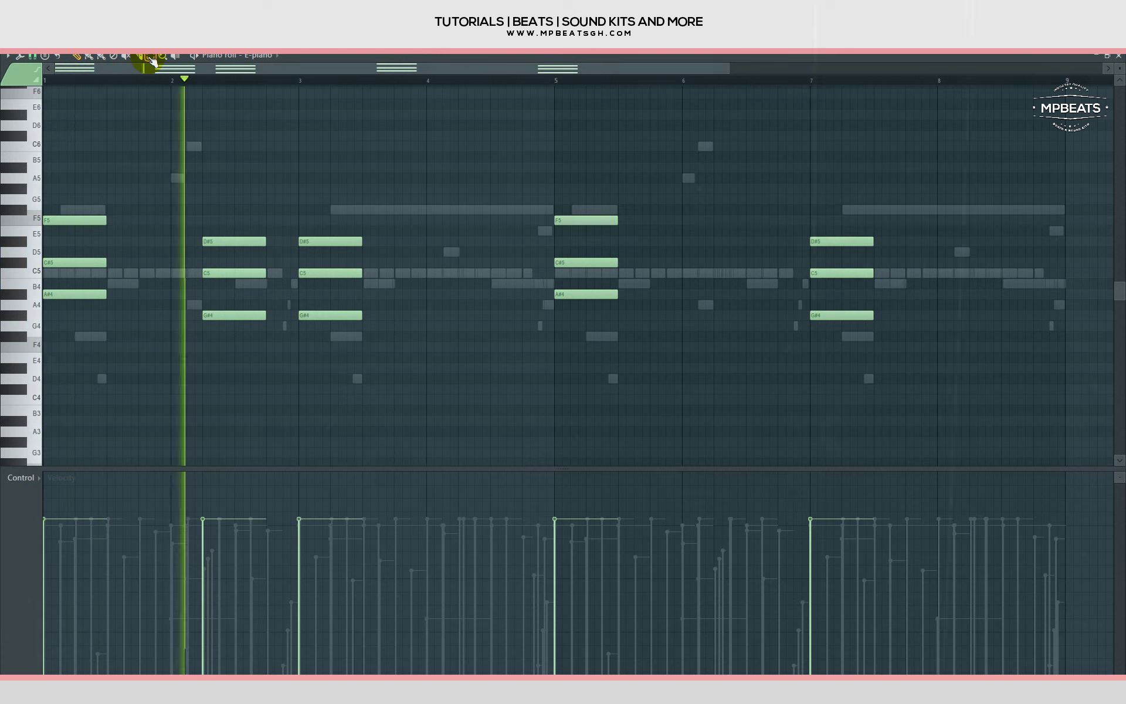
pyautogui.click(151, 58)
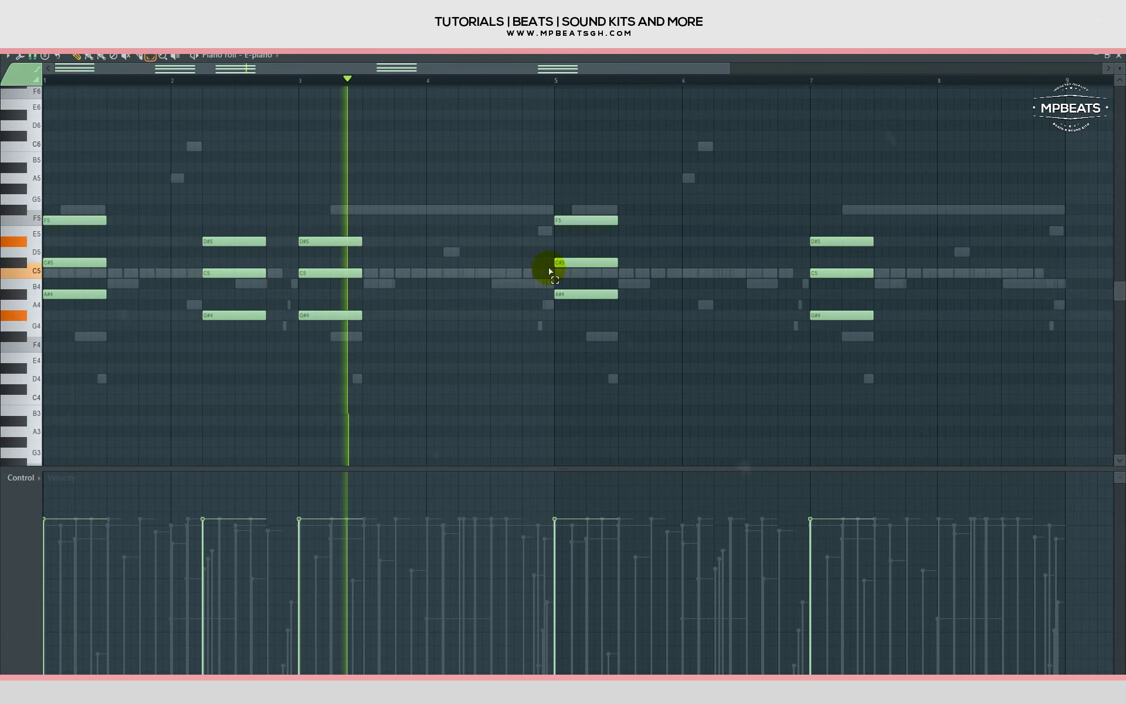
pyautogui.press('space')
# Step: Add a half-bar chord of C5, G#4 and F4 on the second beat of bar 4
pyautogui.press('p')
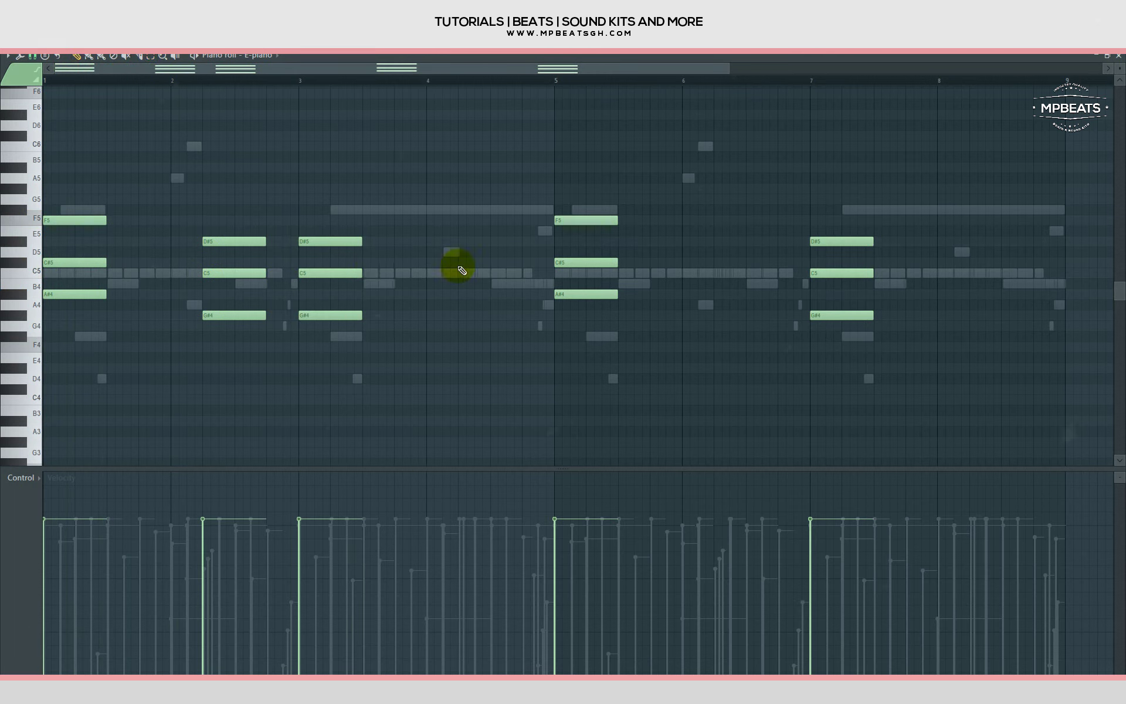
pyautogui.moveTo(458, 269)
pyautogui.mouseDown()
pyautogui.moveTo(455, 259)
pyautogui.moveTo(467, 273)
pyautogui.mouseUp()
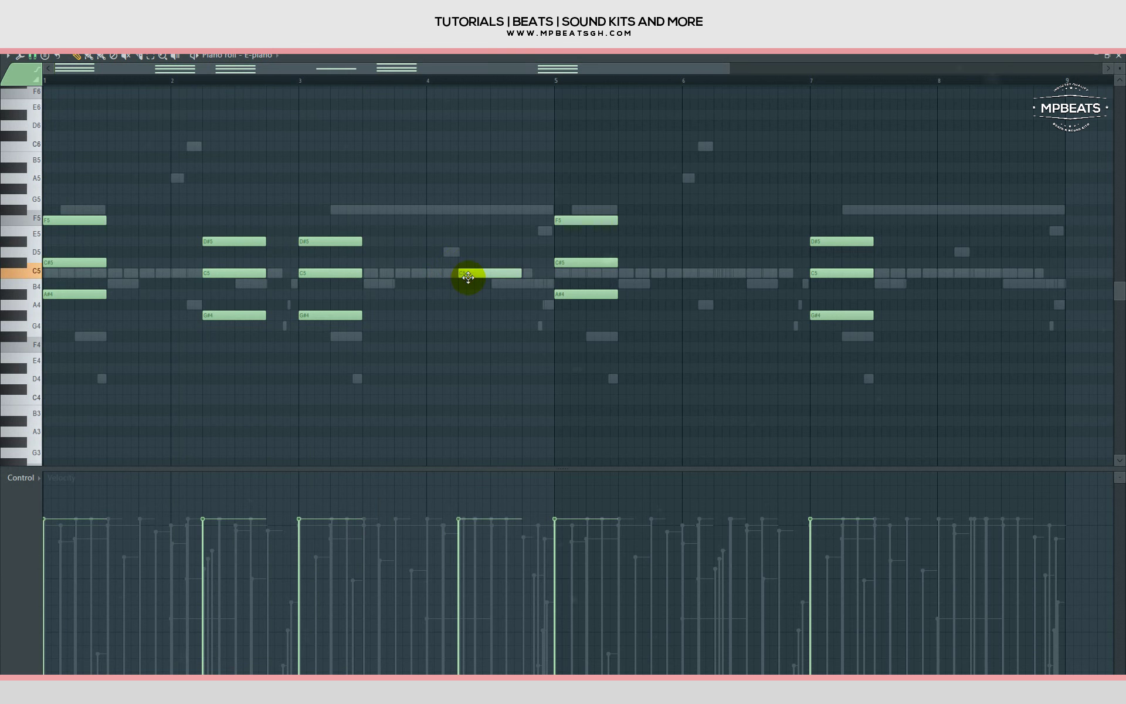
pyautogui.click(460, 315)
pyautogui.click(460, 346)
# Step: Turn off the reverb in the E-piano's Lounge Lizard plugin and play back the chord progression
pyautogui.click(402, 220)
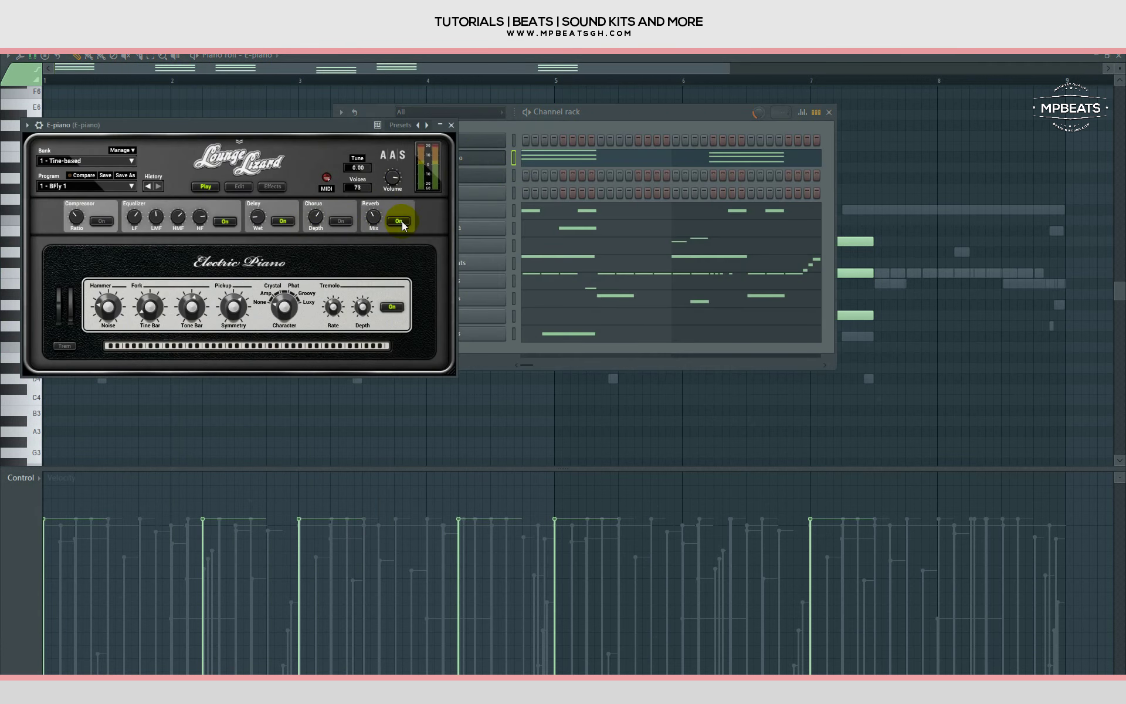
pyautogui.click(402, 221)
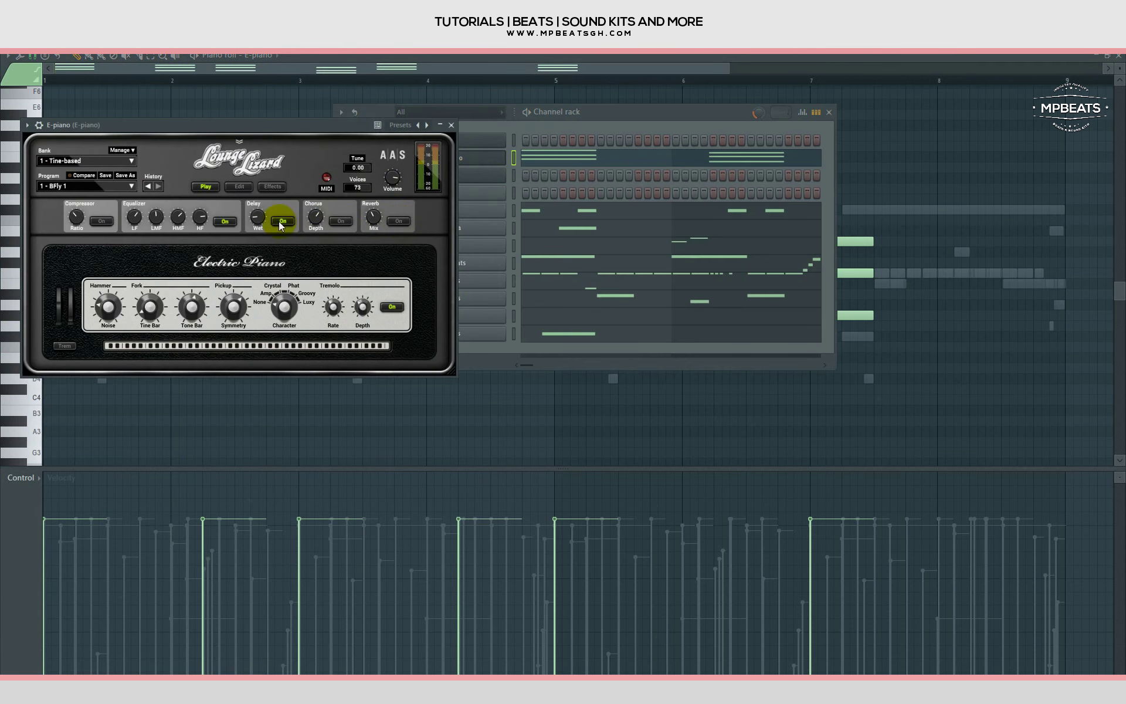
pyautogui.click(474, 66)
pyautogui.press('space')
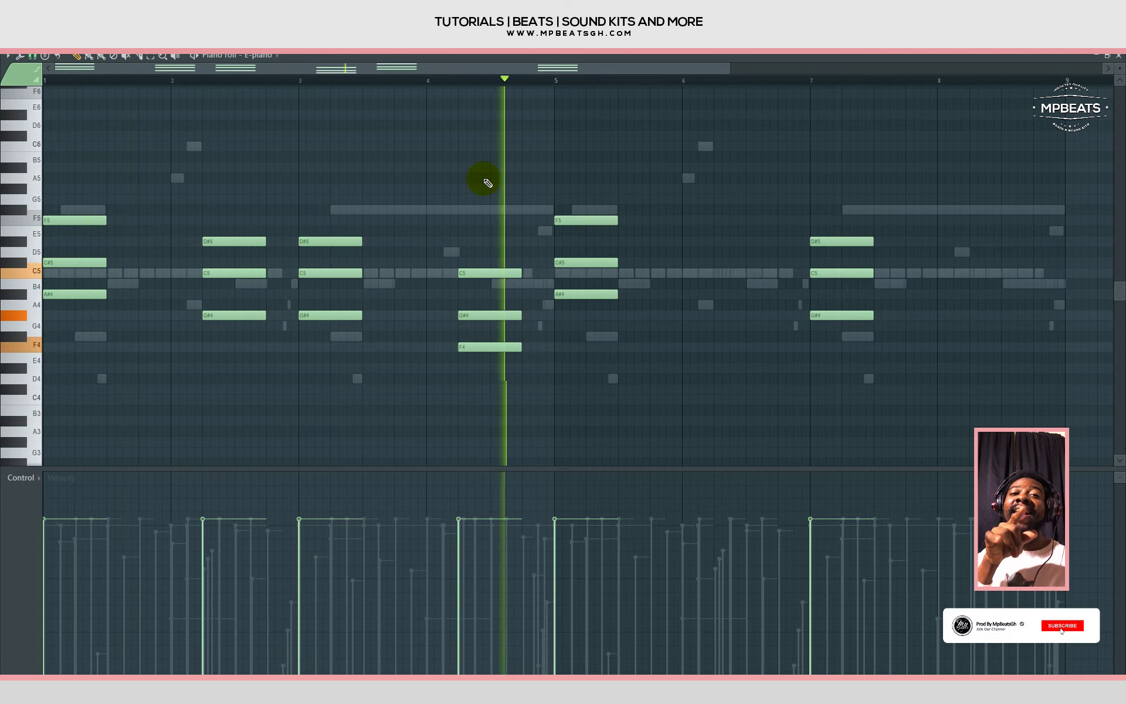
pyautogui.press('space')
# Step: Delete the chords in bars 5 and 7, and lengthen the chords in bars 1 and 3 to three beats
pyautogui.moveTo(540, 192); pyautogui.dragTo(914, 364)
pyautogui.press('Delete')
pyautogui.moveTo(68, 186); pyautogui.dragTo(98, 384)
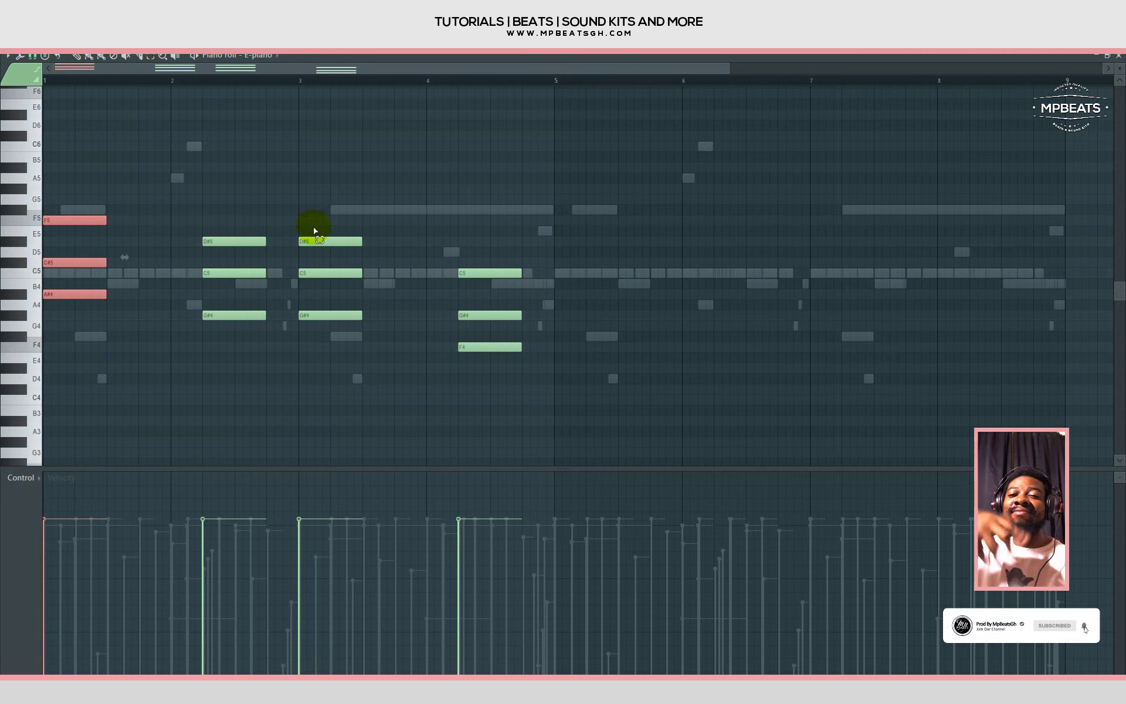
pyautogui.moveTo(311, 227); pyautogui.dragTo(324, 340)
pyautogui.moveTo(106, 221); pyautogui.dragTo(136, 231)
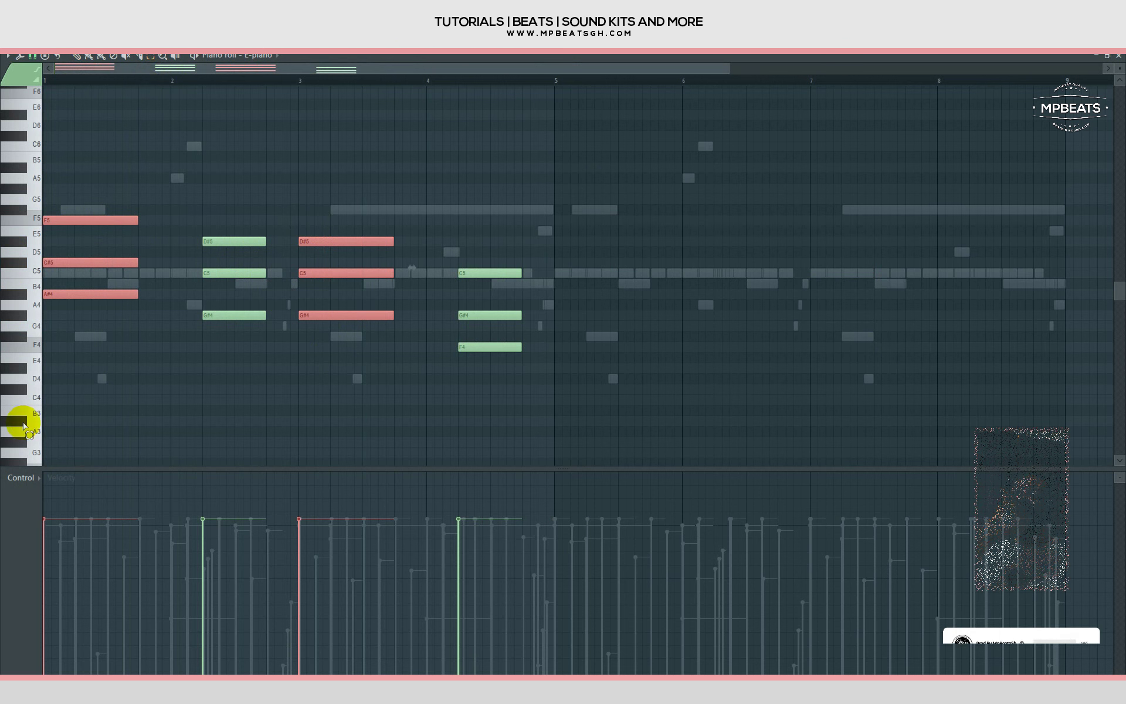
# Step: Duplicate the four-bar E-piano progression from bar 5 and play back the pattern with the drums
pyautogui.hotkey('ctrl', 'a')
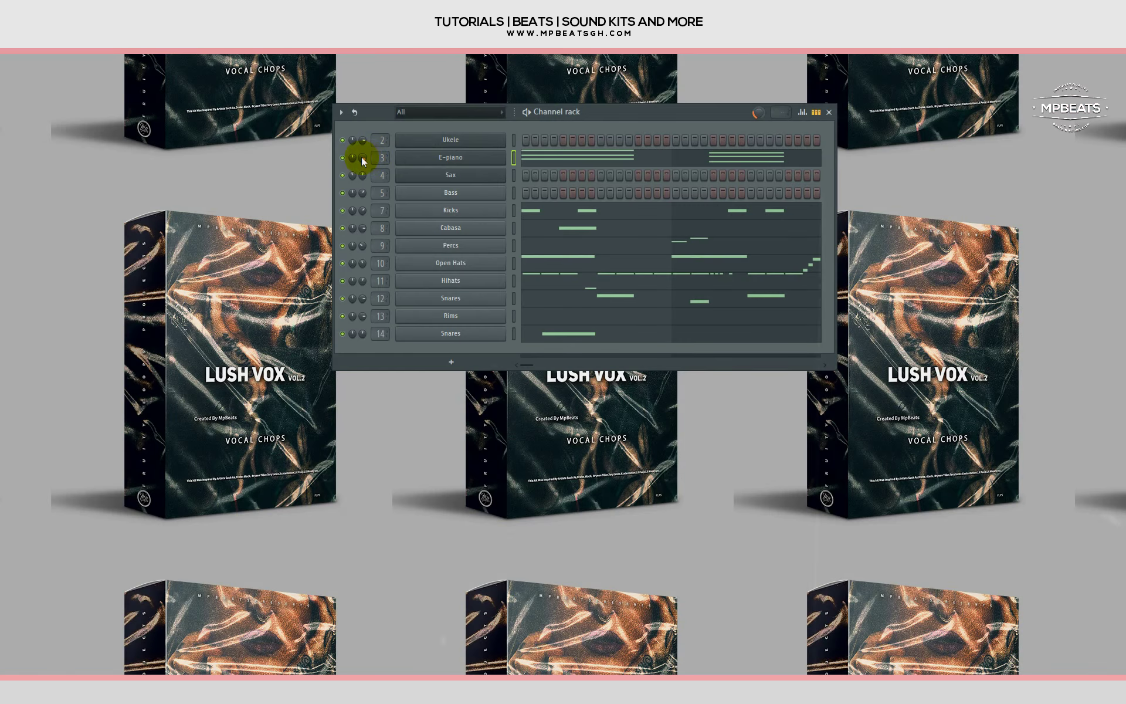
pyautogui.press('space')
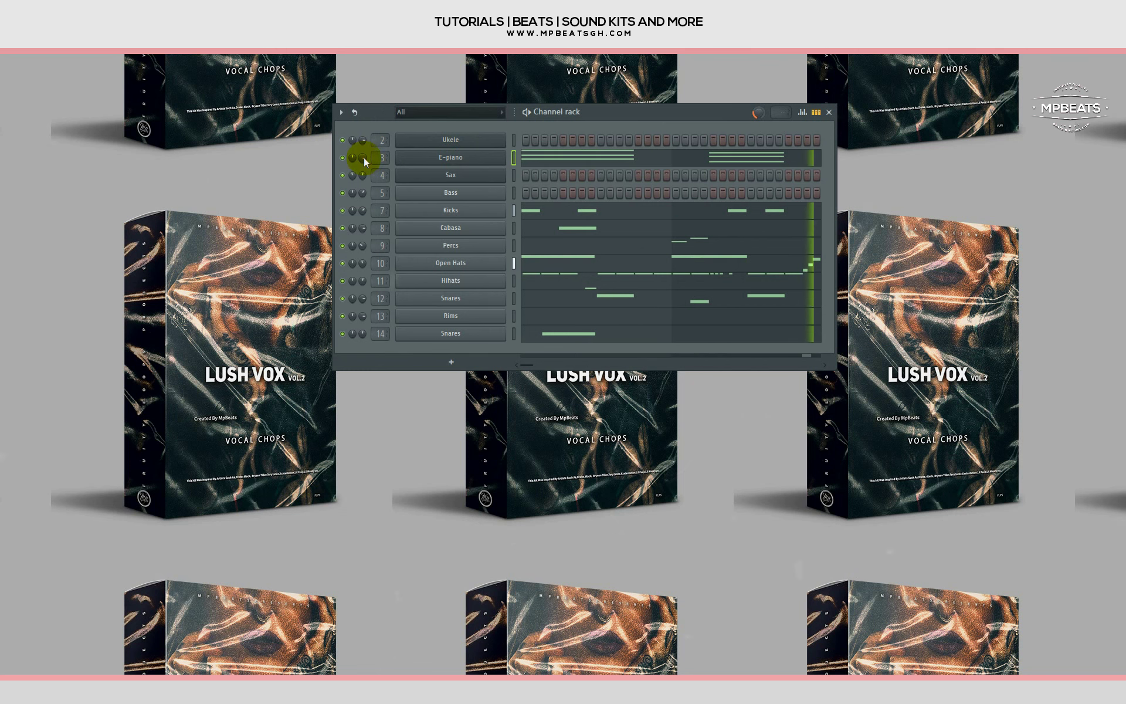
pyautogui.press('space')
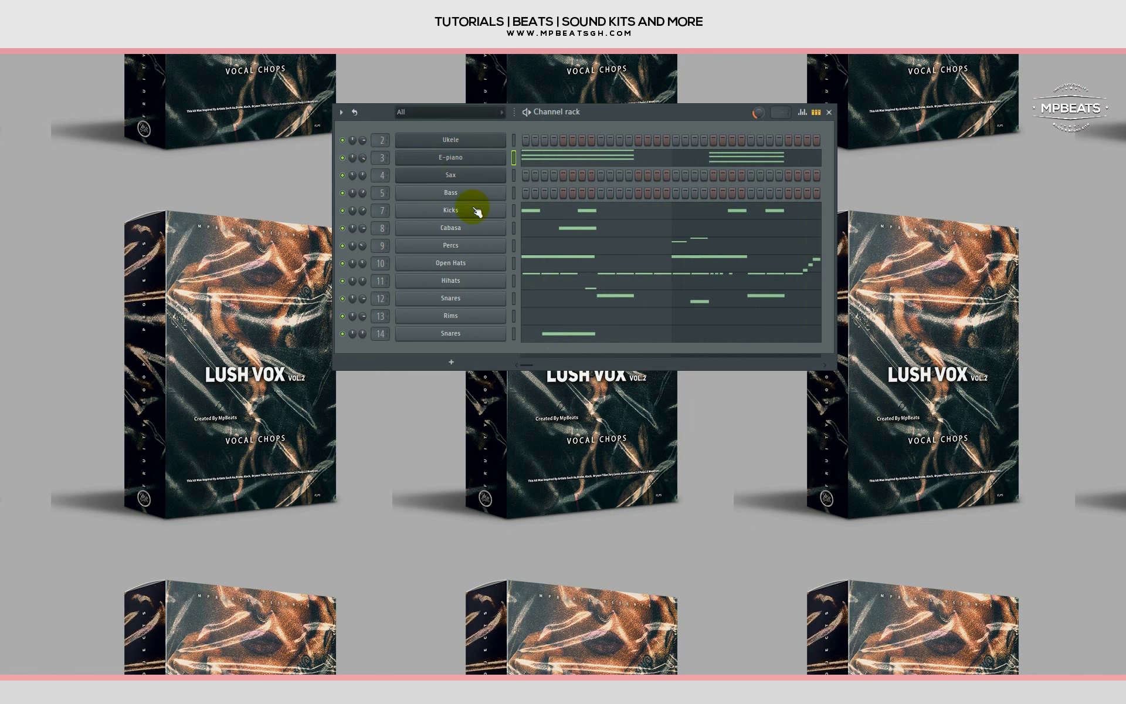
# Step: Paste the E-piano chord notes into the Ukele channel and show them in its piano roll
pyautogui.rightClick(473, 143)
pyautogui.click(408, 183)
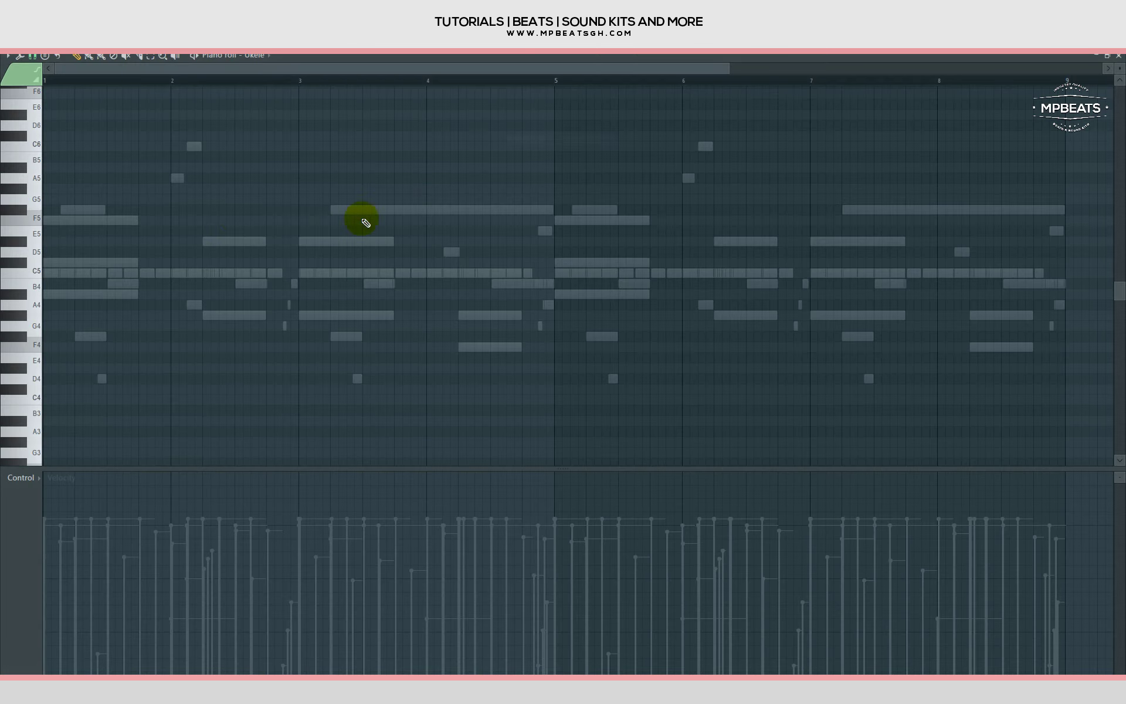
pyautogui.press('F6')
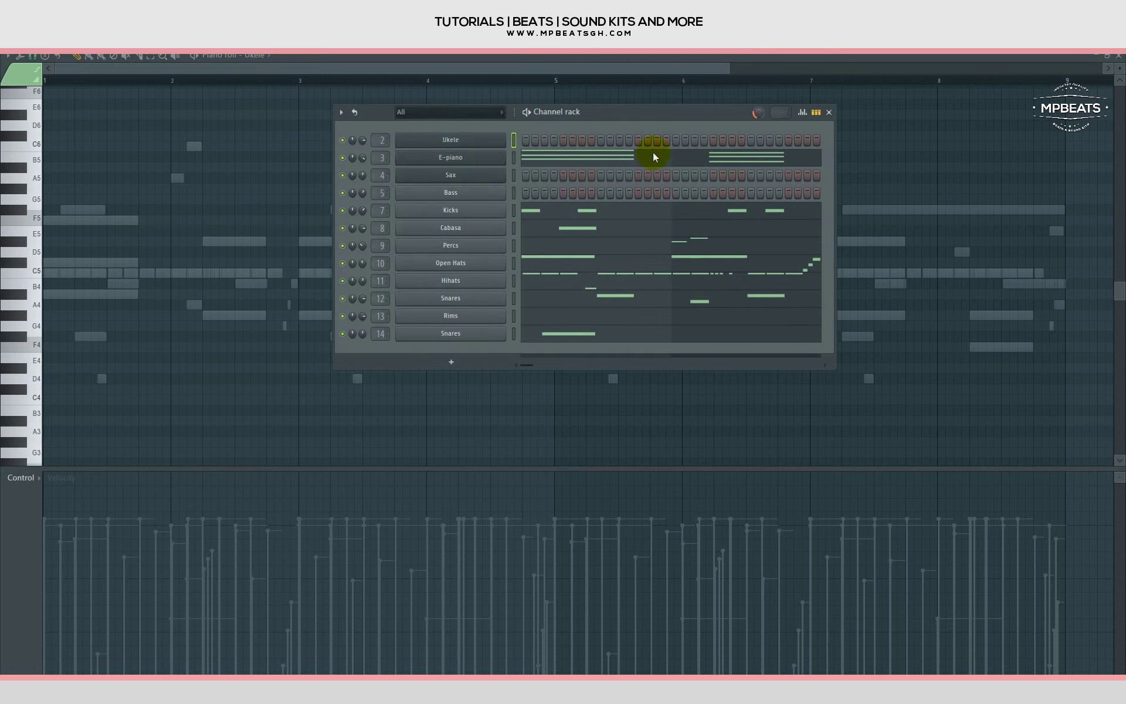
pyautogui.rightClick(463, 139)
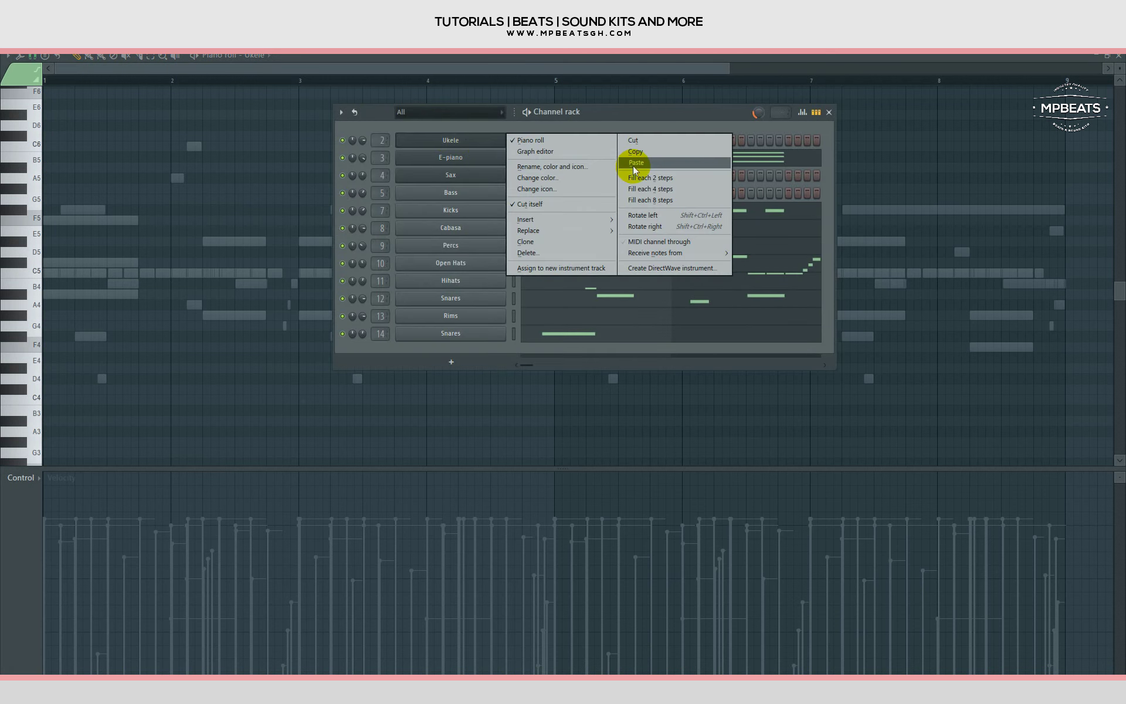
pyautogui.click(632, 165)
pyautogui.press('F6')
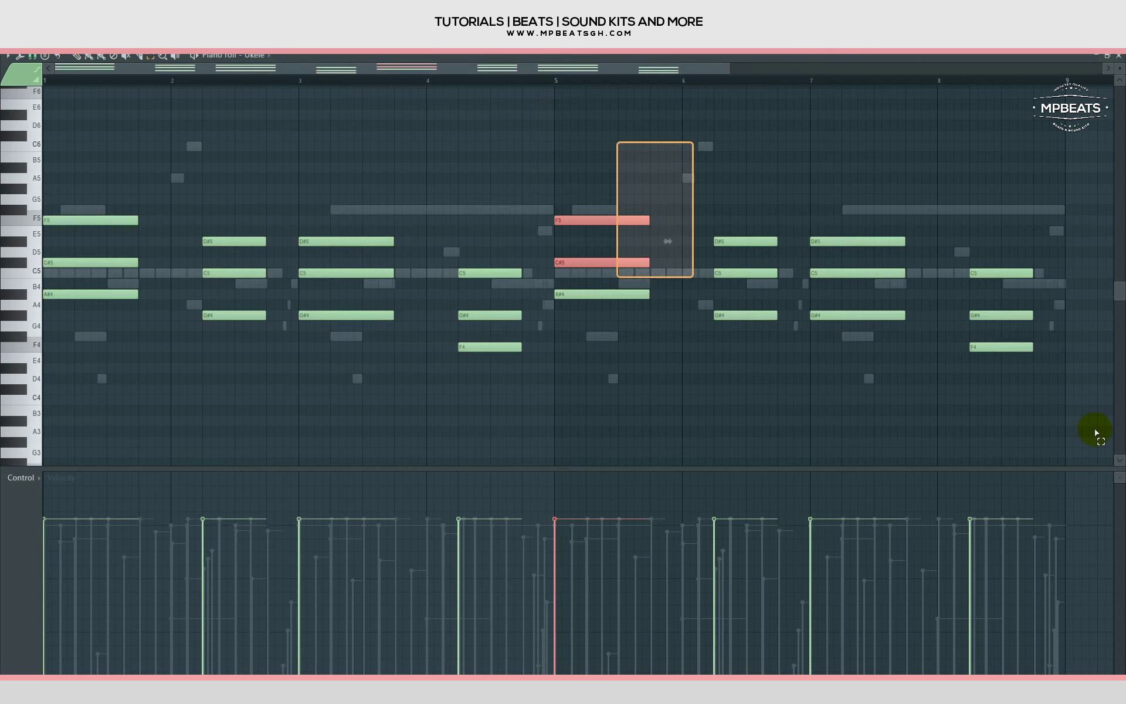
# Step: Delete the Ukele chords in bars 5 to 8 and move the remaining chords one beat later
pyautogui.moveTo(693, 277); pyautogui.dragTo(1094, 436)
pyautogui.press('Delete')
pyautogui.hotkey('ctrl', 'a')
pyautogui.click(77, 56)
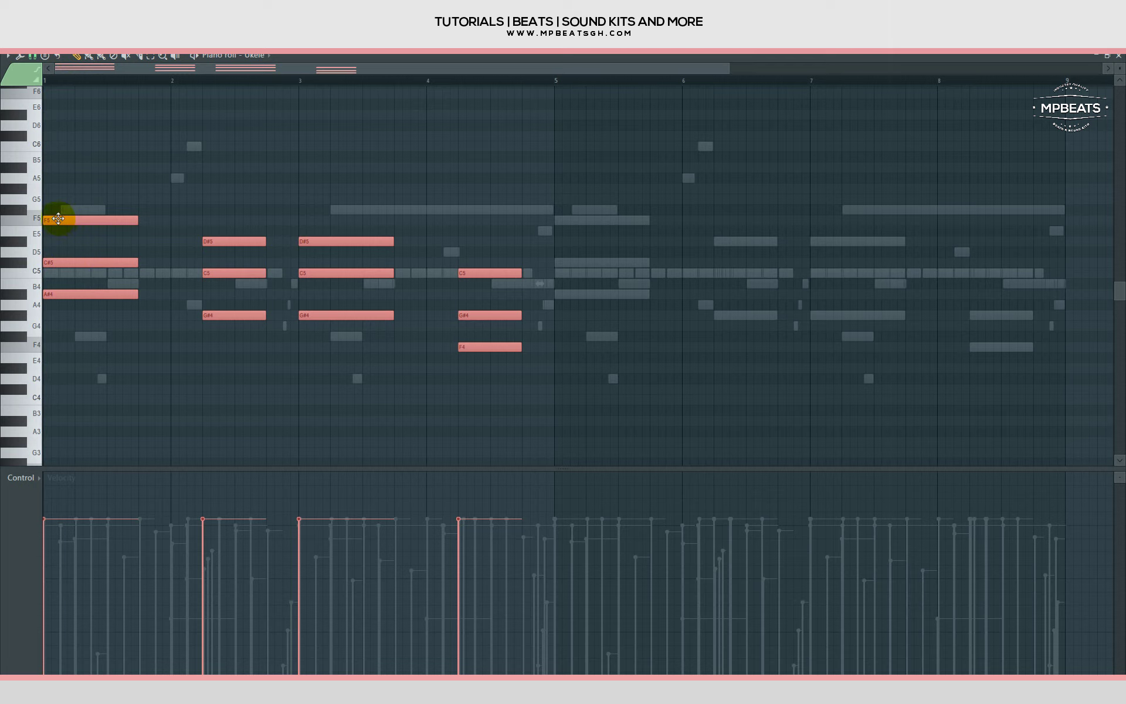
pyautogui.moveTo(58, 219); pyautogui.dragTo(90, 220)
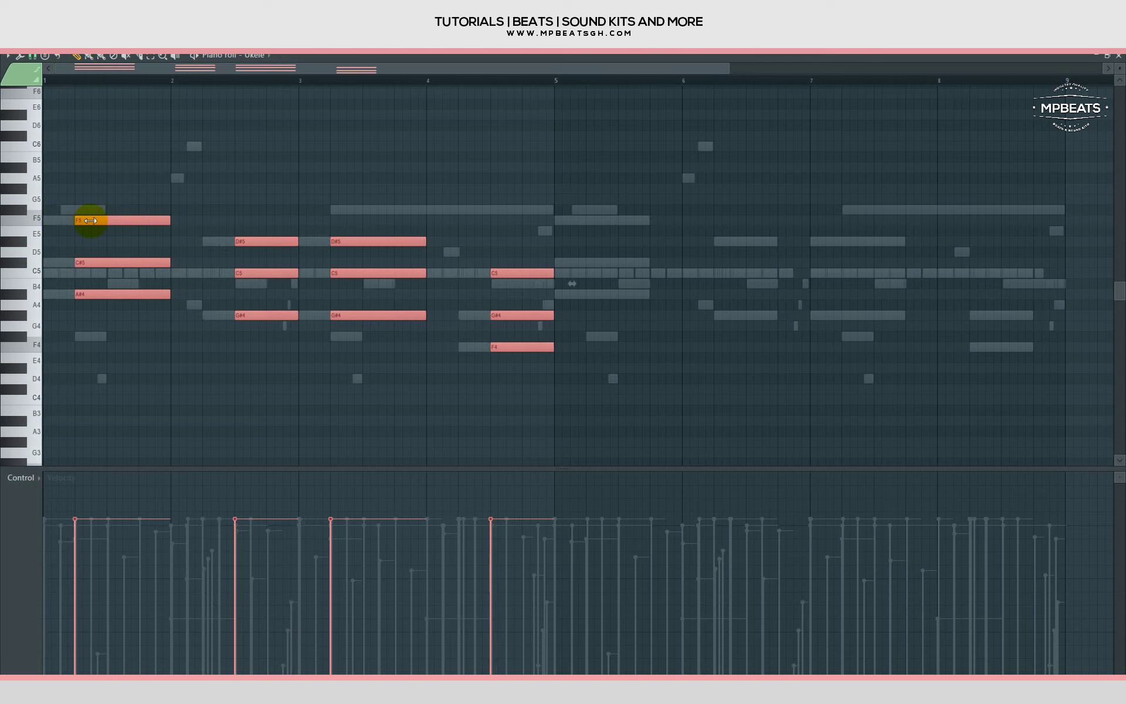
# Step: Shorten the Ukele chords to brief stabs, repeat each half a beat later, and play back the pattern
pyautogui.moveTo(168, 221); pyautogui.dragTo(242, 353)
pyautogui.moveTo(356, 220); pyautogui.dragTo(374, 404)
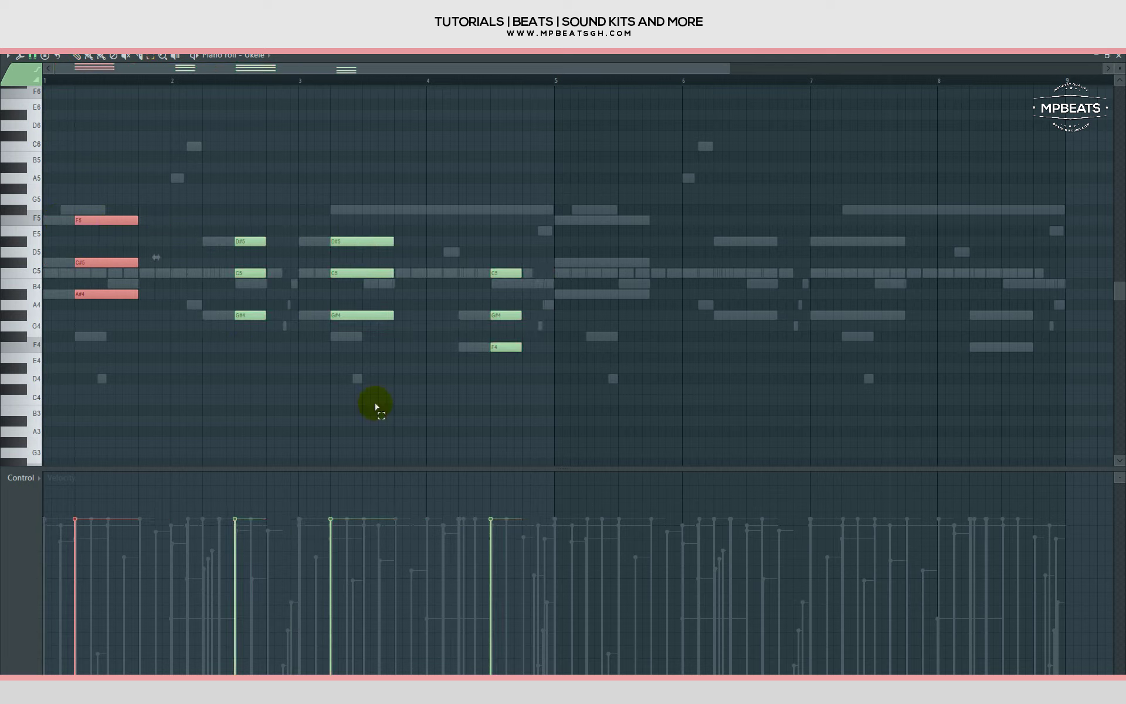
pyautogui.moveTo(137, 221)
pyautogui.mouseDown()
pyautogui.moveTo(81, 222)
pyautogui.moveTo(92, 263)
pyautogui.mouseUp()
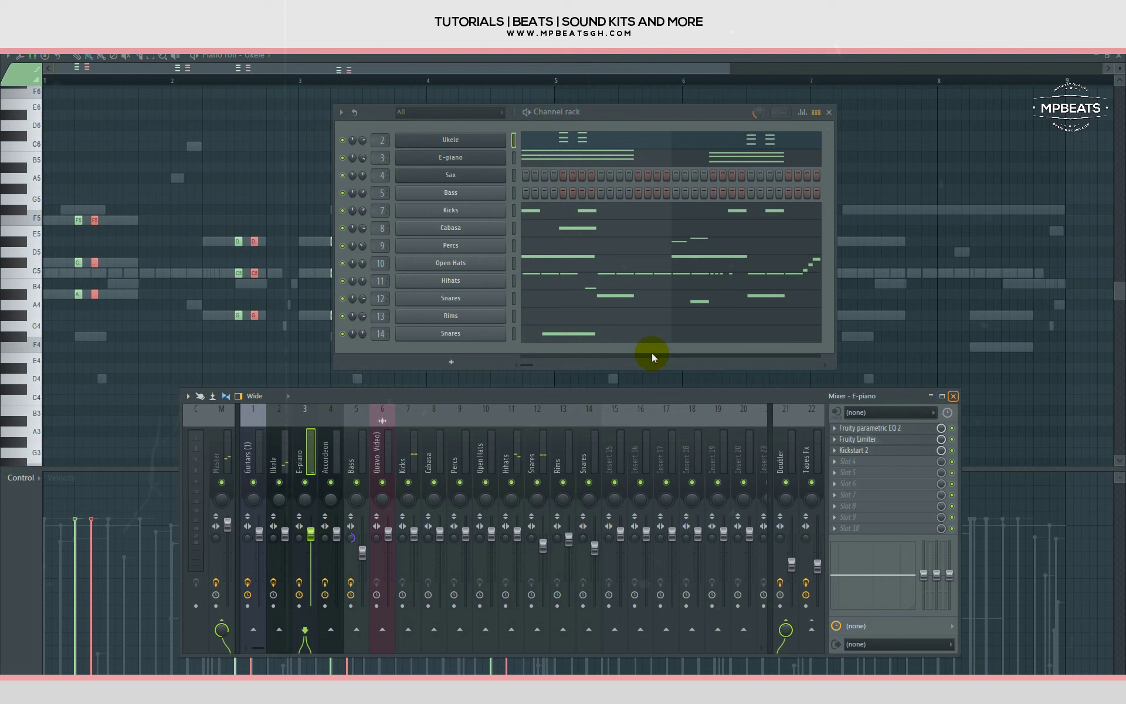
pyautogui.press('F9')
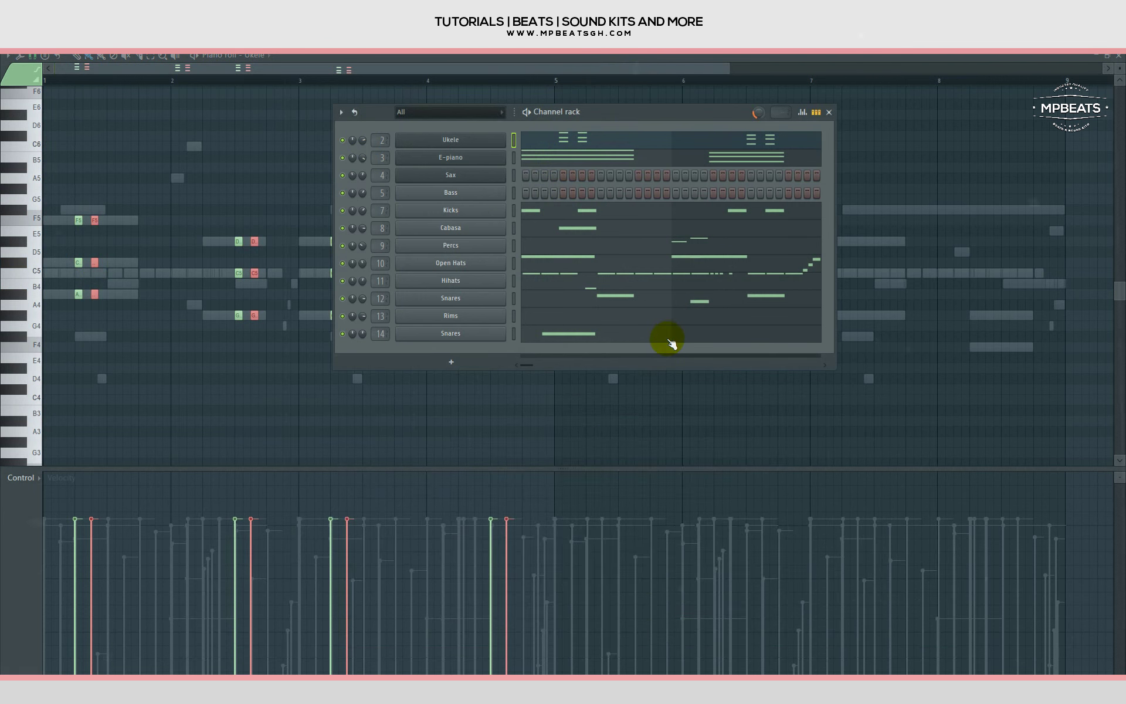
pyautogui.press('space')
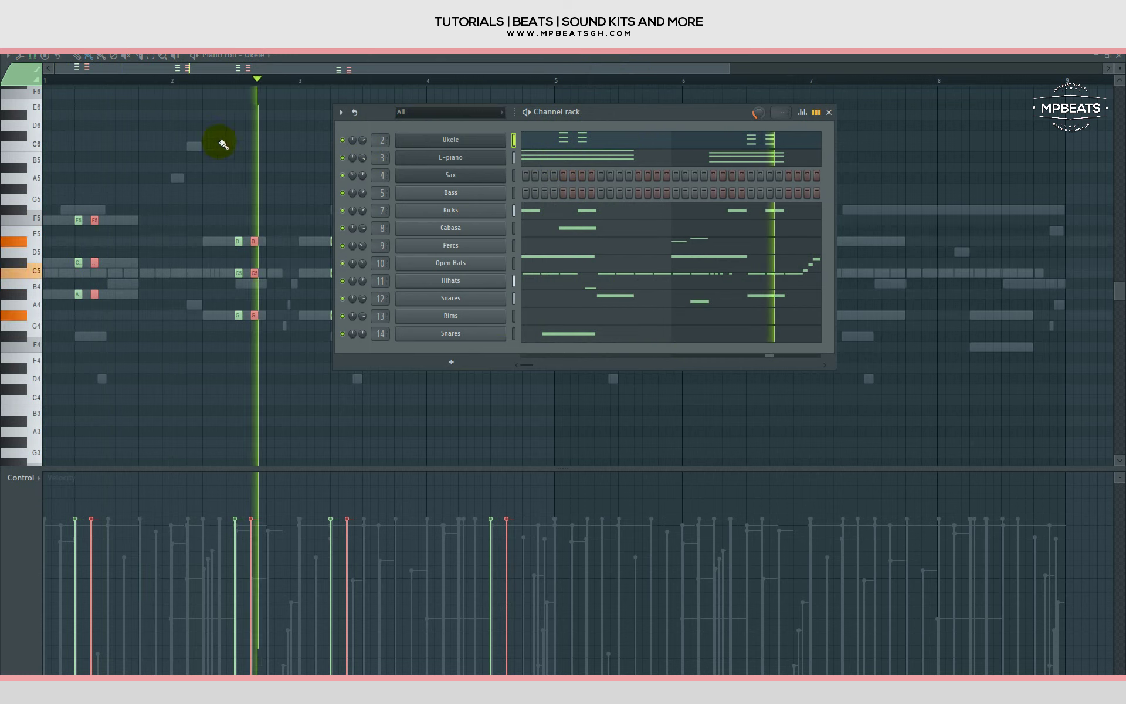
# Step: Move the Ukele chord stabs in bars 2 and 4 one beat earlier
pyautogui.moveTo(224, 152); pyautogui.dragTo(463, 411)
pyautogui.moveTo(468, 237); pyautogui.dragTo(534, 371)
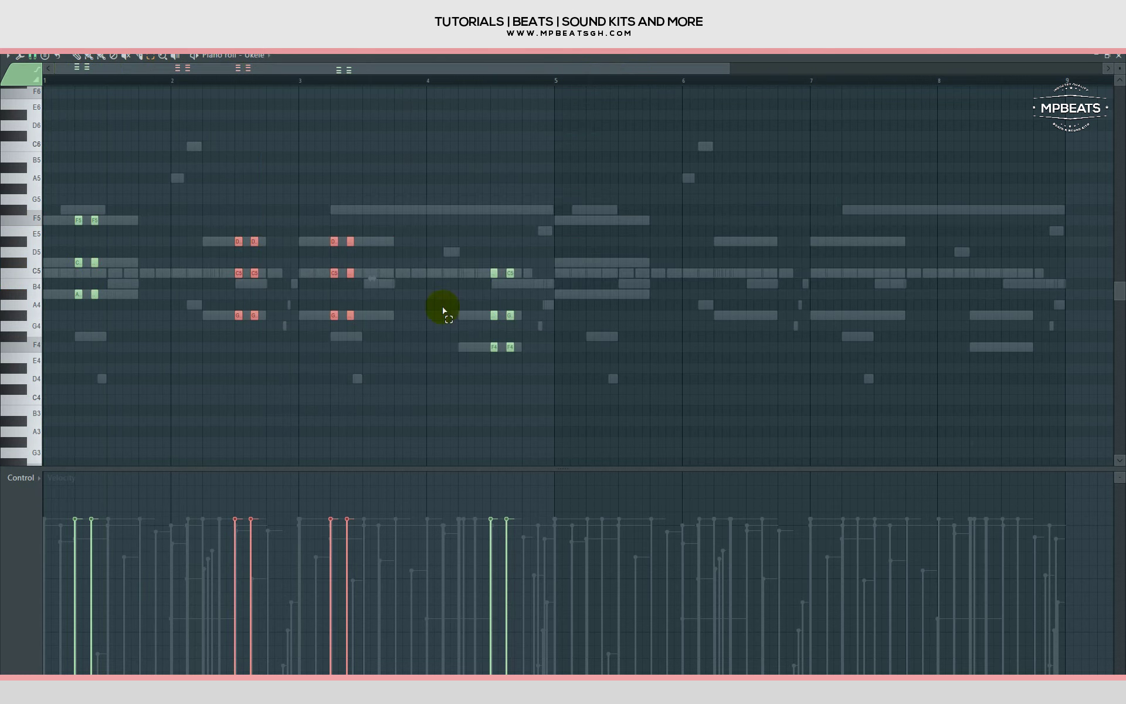
pyautogui.keyDown('ctrl'); pyautogui.click(236, 216); pyautogui.keyUp('ctrl')
pyautogui.moveTo(227, 205); pyautogui.dragTo(281, 383)
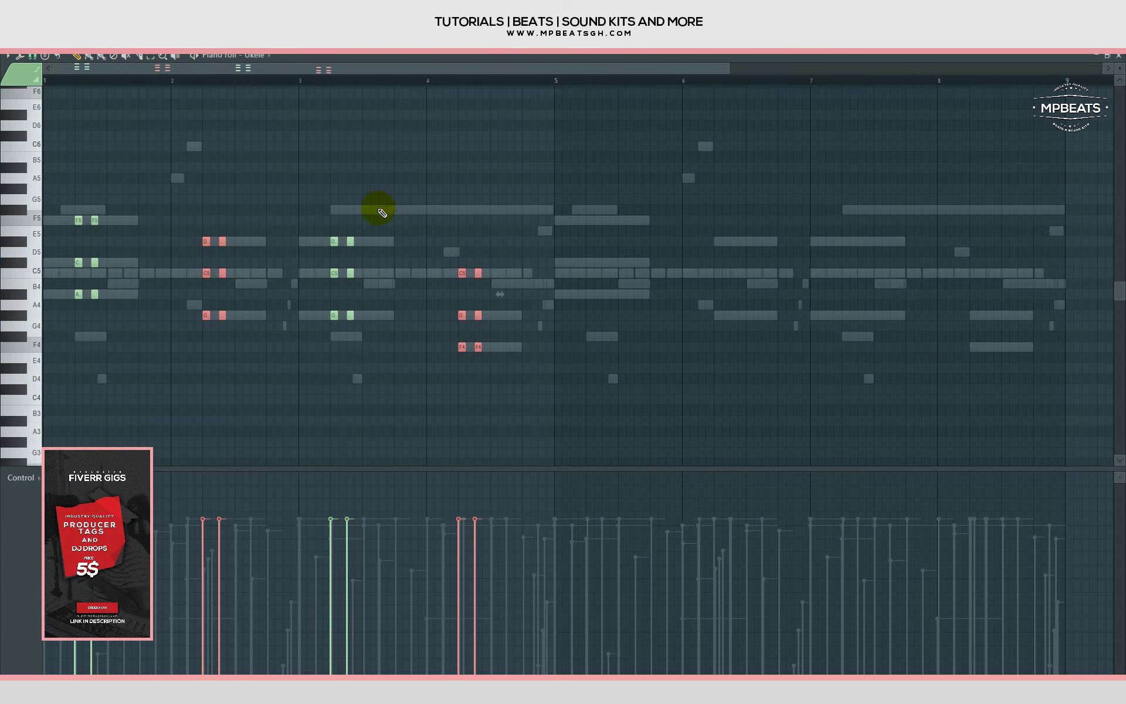
# Step: Delete the Ukele chord stabs in bars 2 and 4 and duplicate the remaining stabs into bars 5 to 8
pyautogui.press('space')
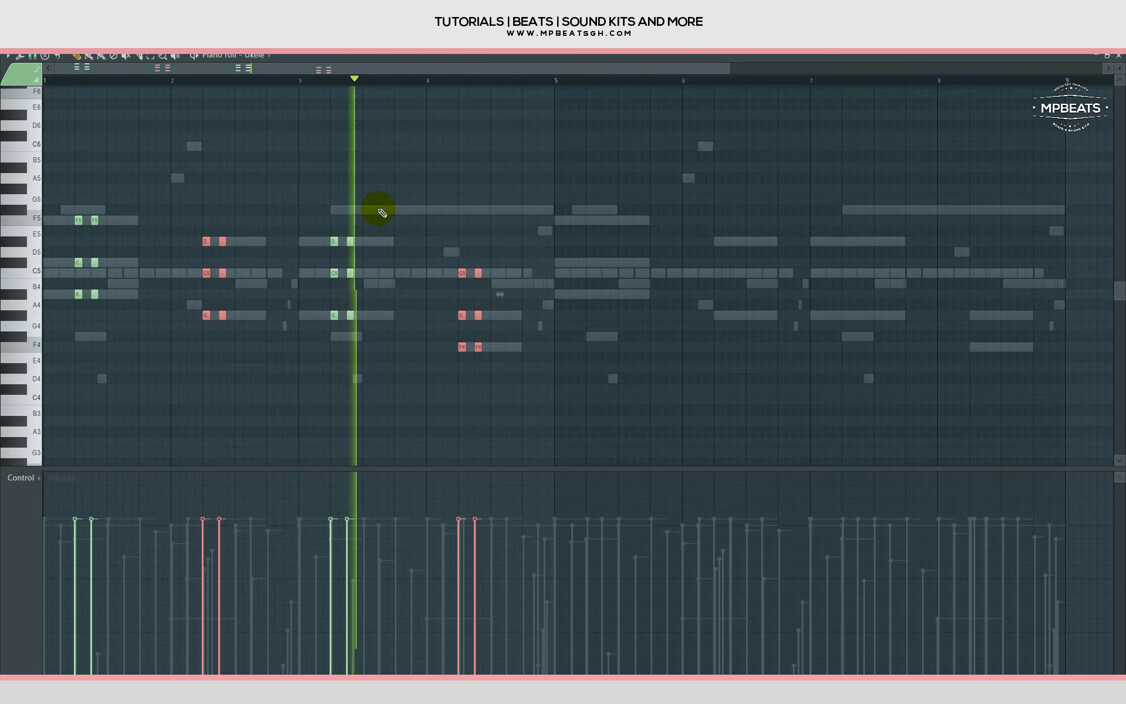
pyautogui.press('space')
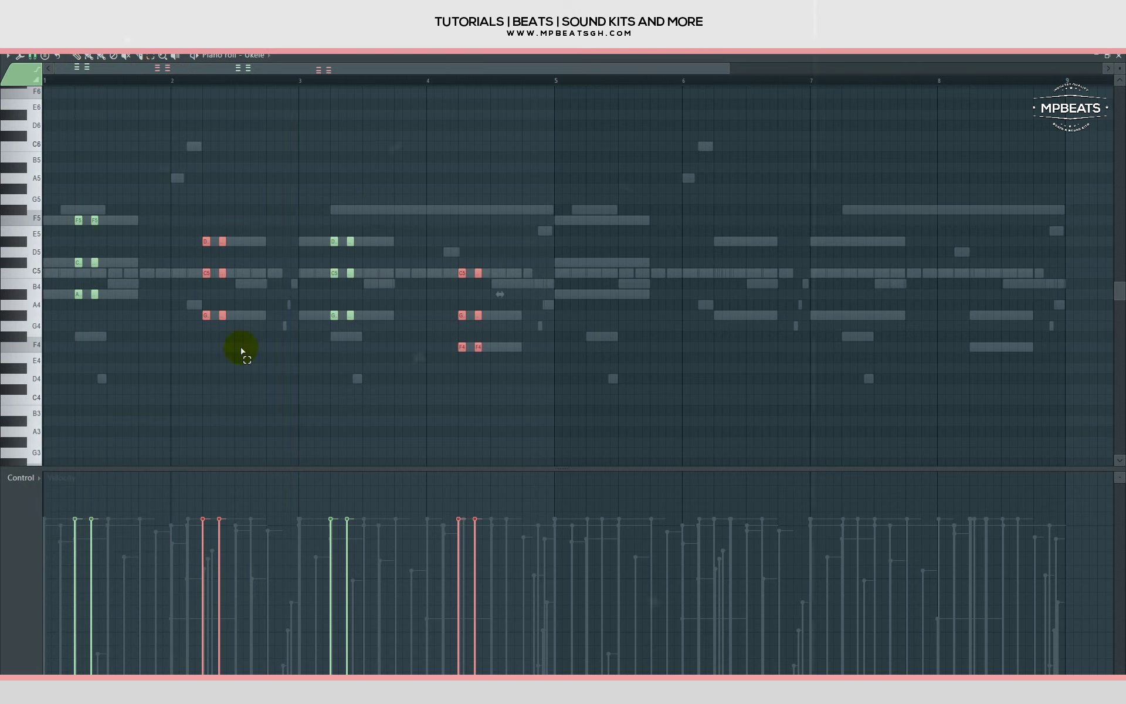
pyautogui.moveTo(193, 216); pyautogui.dragTo(281, 424)
pyautogui.moveTo(456, 249); pyautogui.dragTo(541, 423)
pyautogui.moveTo(29, 198); pyautogui.dragTo(28, 465)
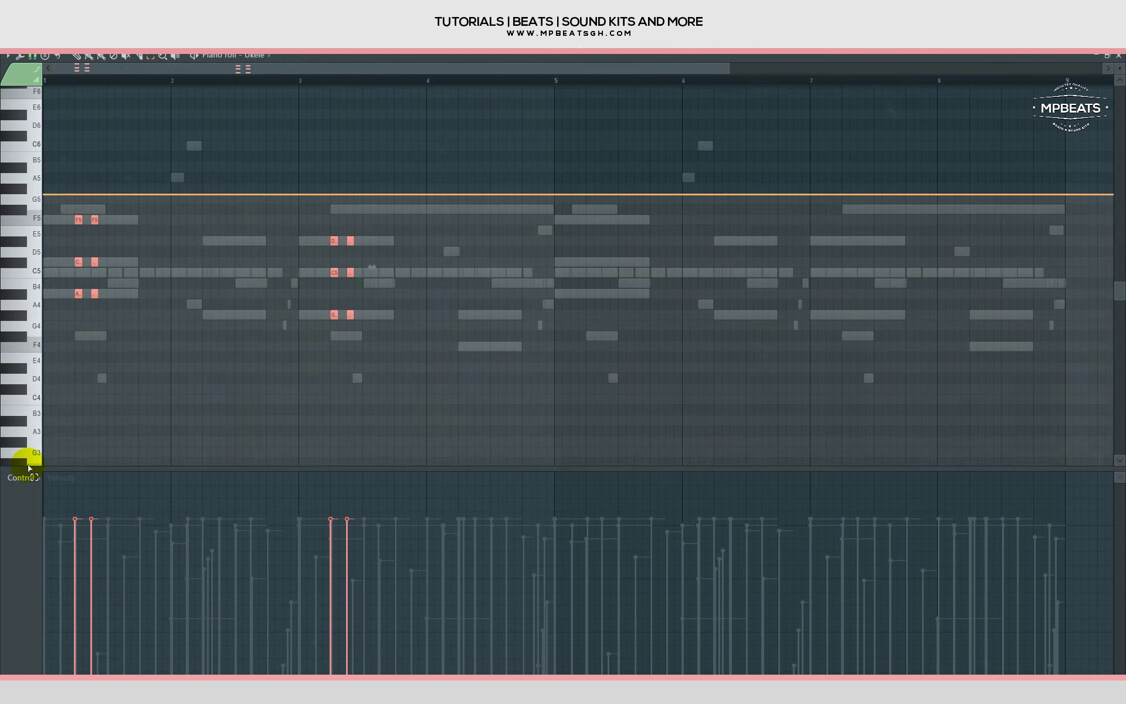
pyautogui.scroll(-1, 30, 457)
pyautogui.press('b')
# Step: Load the Guitars preset +22 56 Strat With Finish in the Ukele channel's Xpand!2 instrument
pyautogui.click(475, 284)
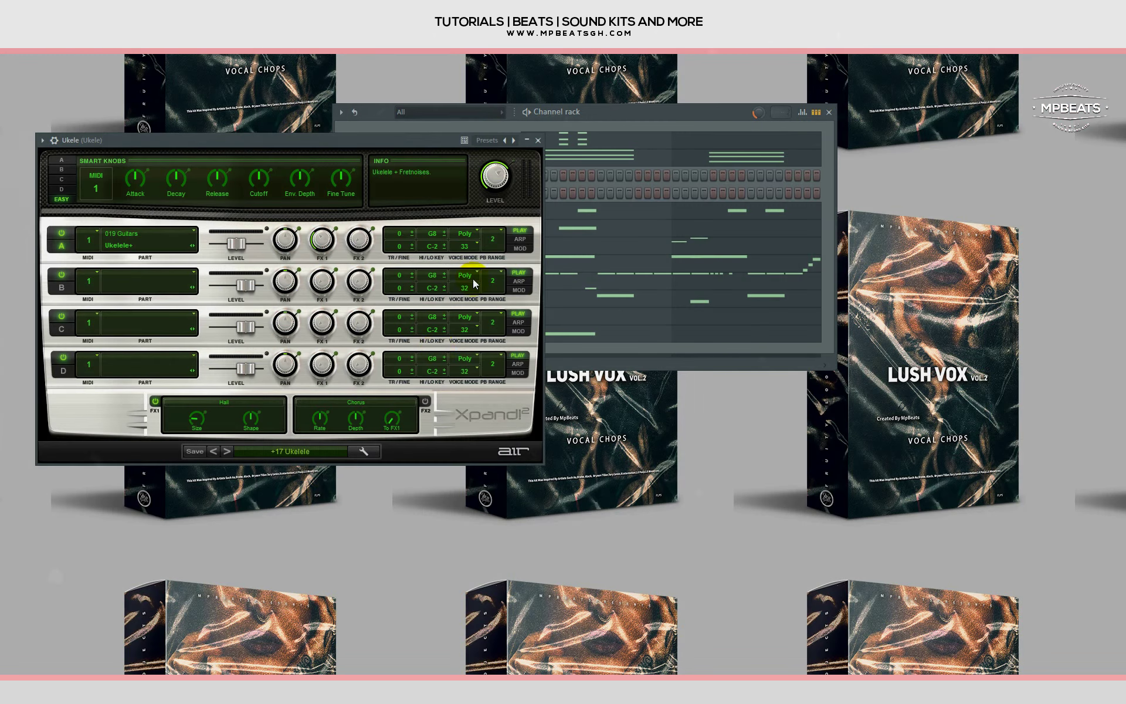
pyautogui.click(274, 449)
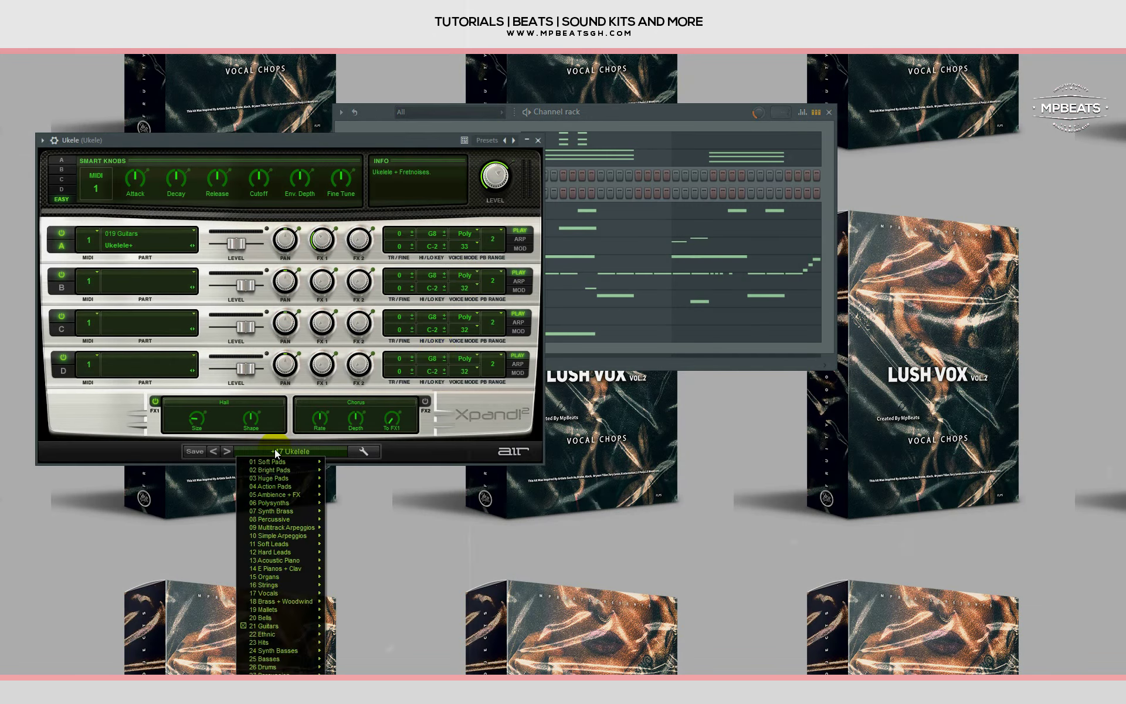
pyautogui.moveTo(293, 625)
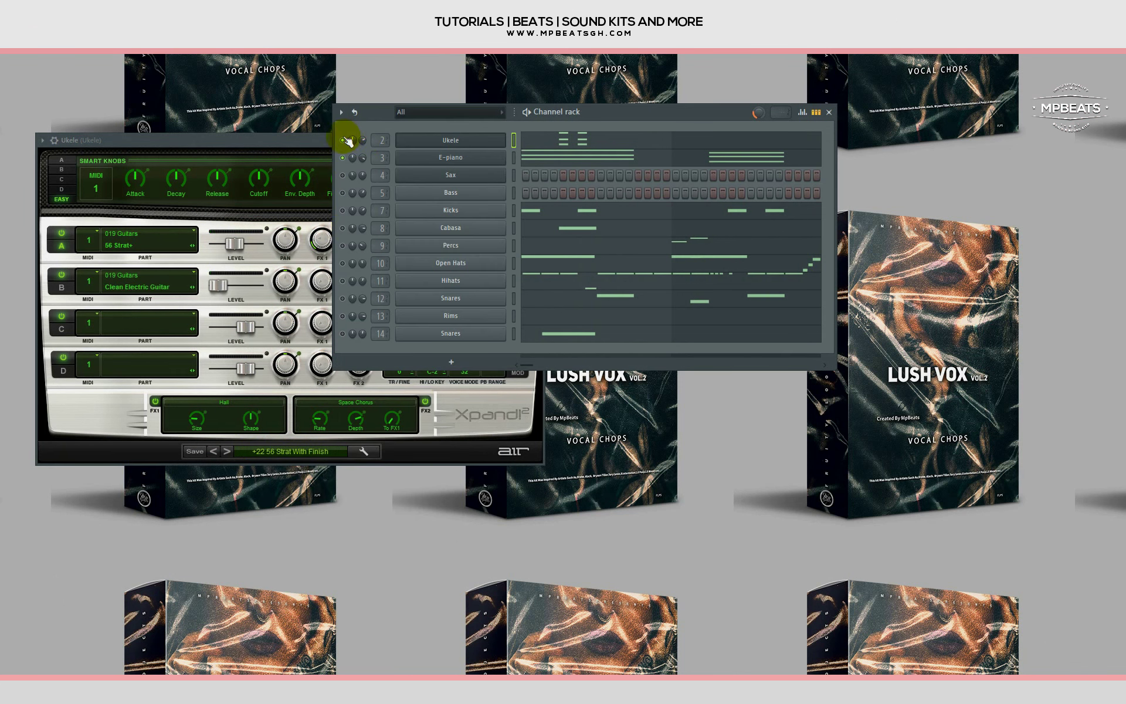
# Step: Play back the Ukele and E-piano channels without the drums and save the project
pyautogui.rightClick(348, 141)
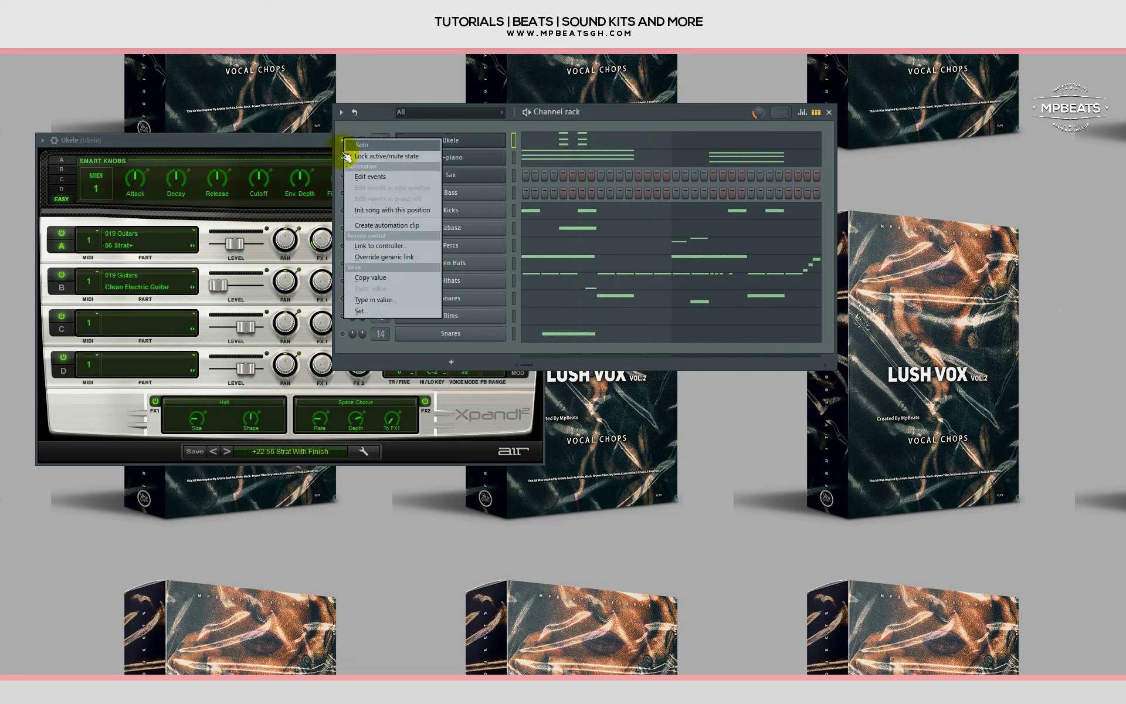
pyautogui.rightClick(343, 140)
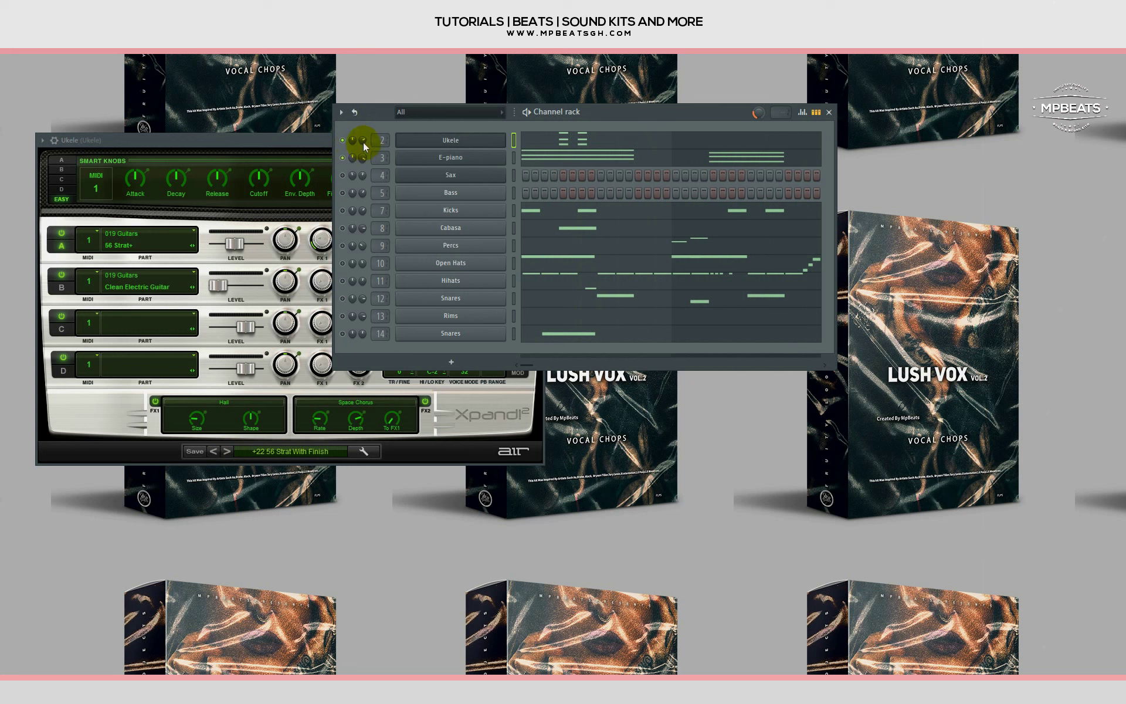
pyautogui.press('space')
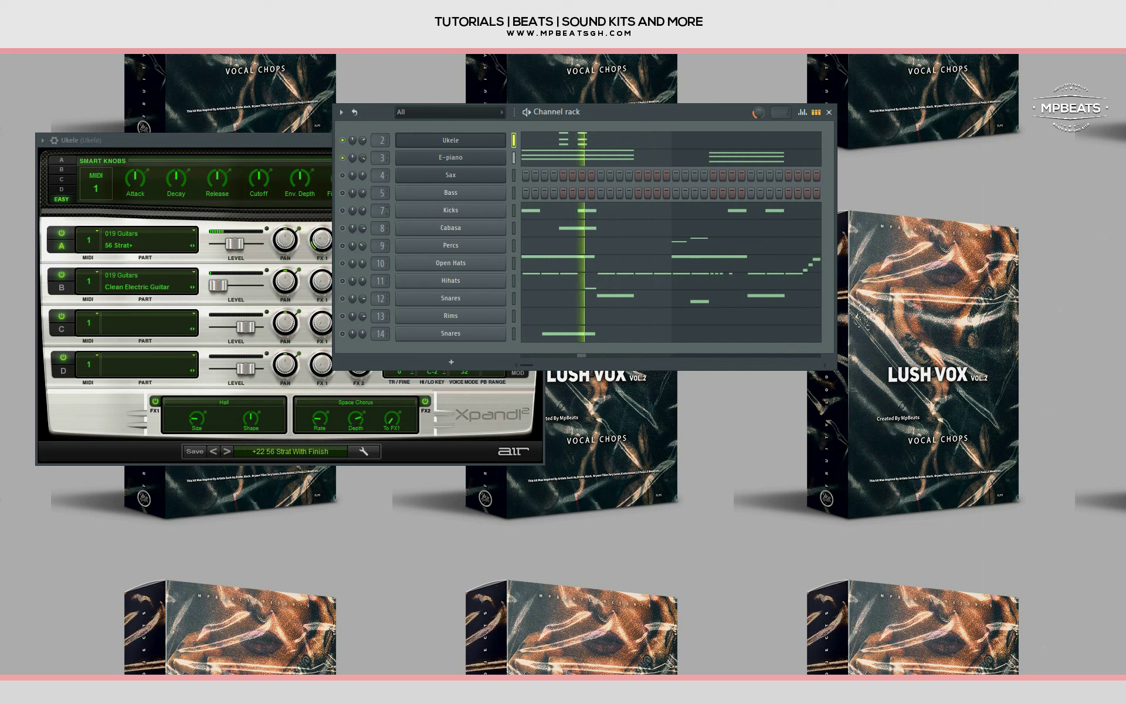
pyautogui.click(13, 53)
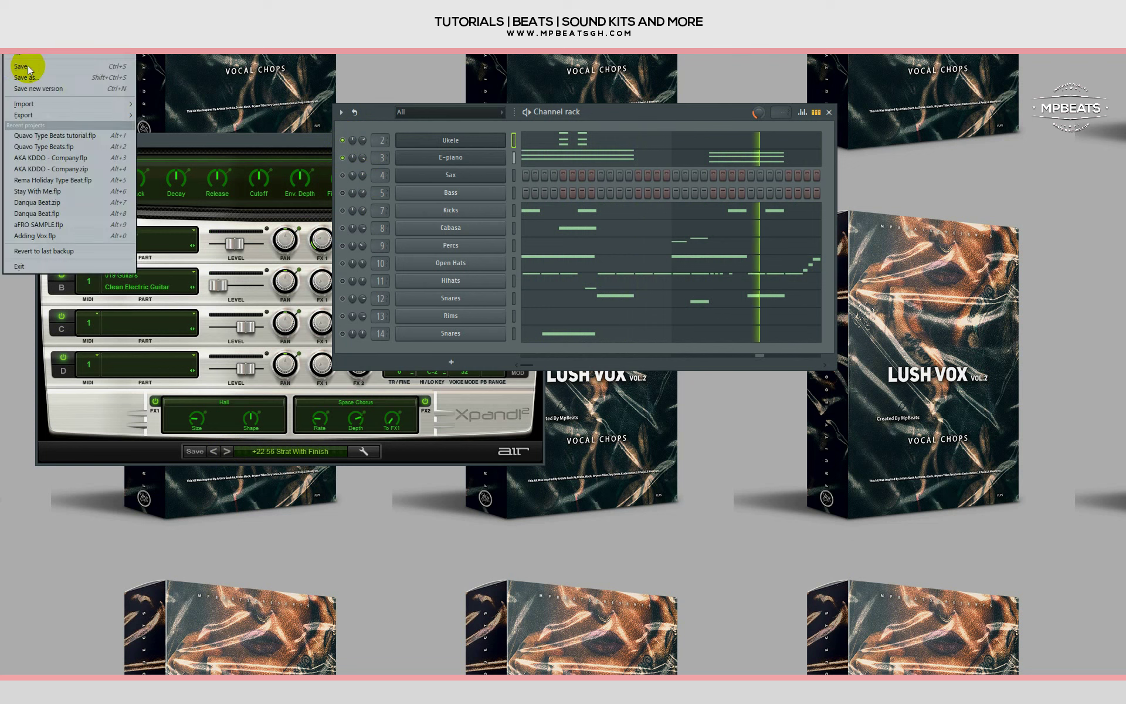
pyautogui.click(28, 67)
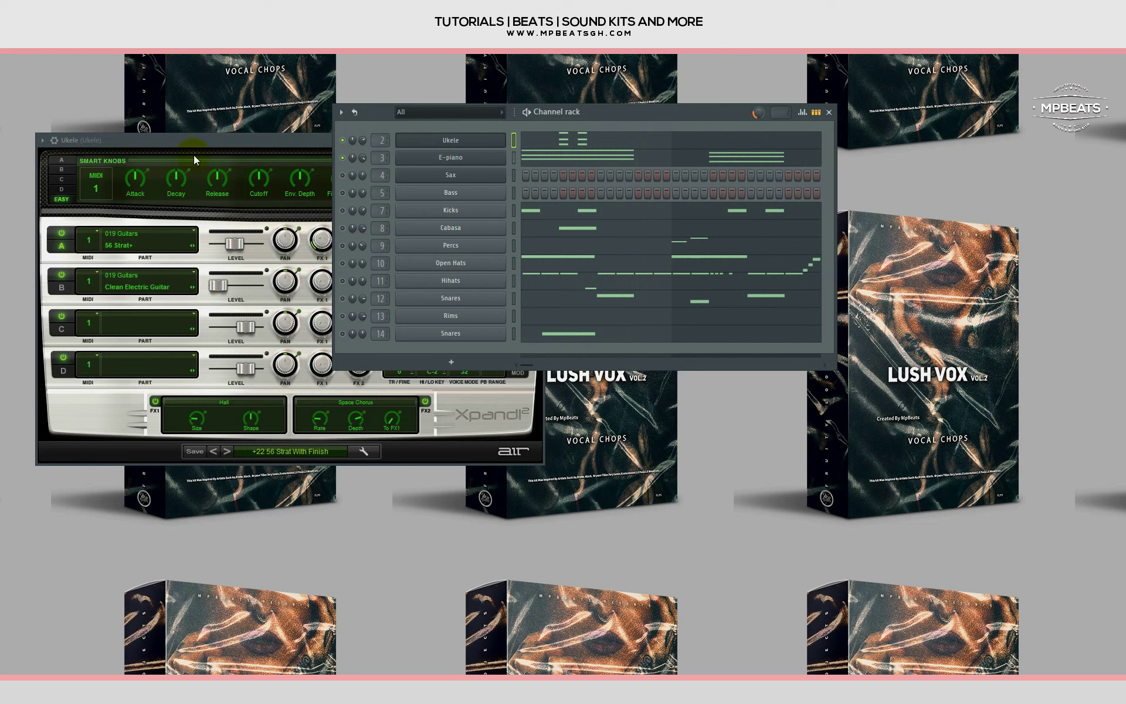
# Step: Reactivate all channels, play the Ukele part with the full pattern, and close its instrument window
pyautogui.click(345, 140)
pyautogui.rightClick(344, 140)
pyautogui.click(350, 147)
pyautogui.rightClick(345, 144)
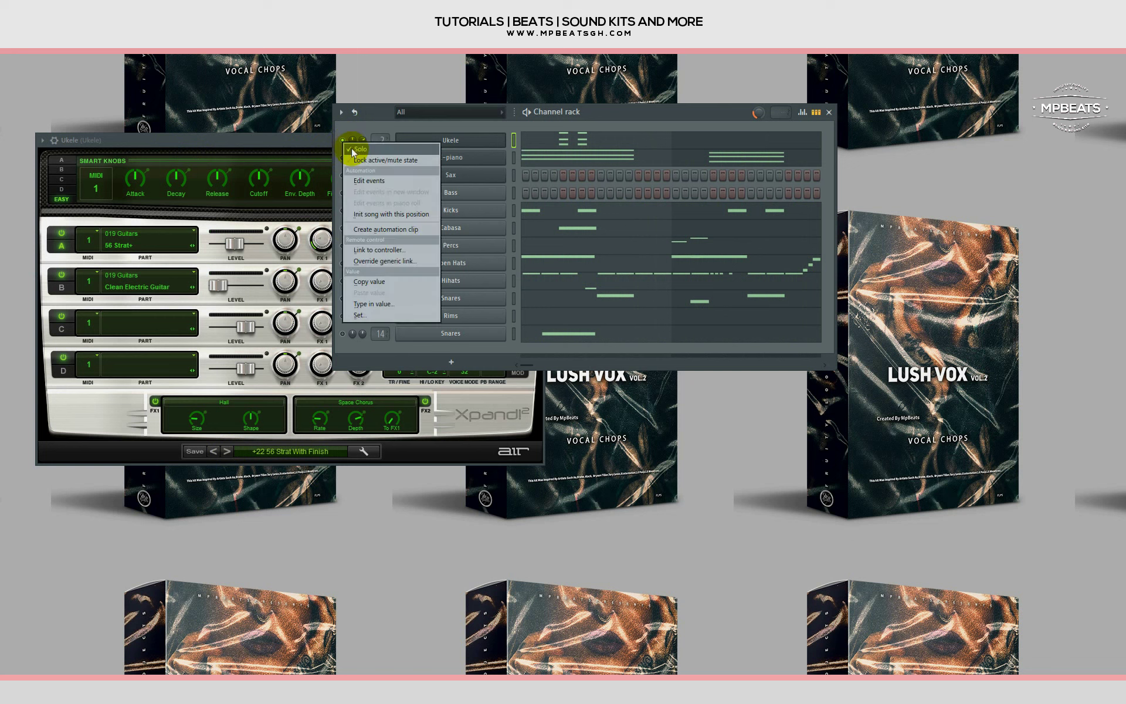
pyautogui.click(351, 149)
pyautogui.press('space')
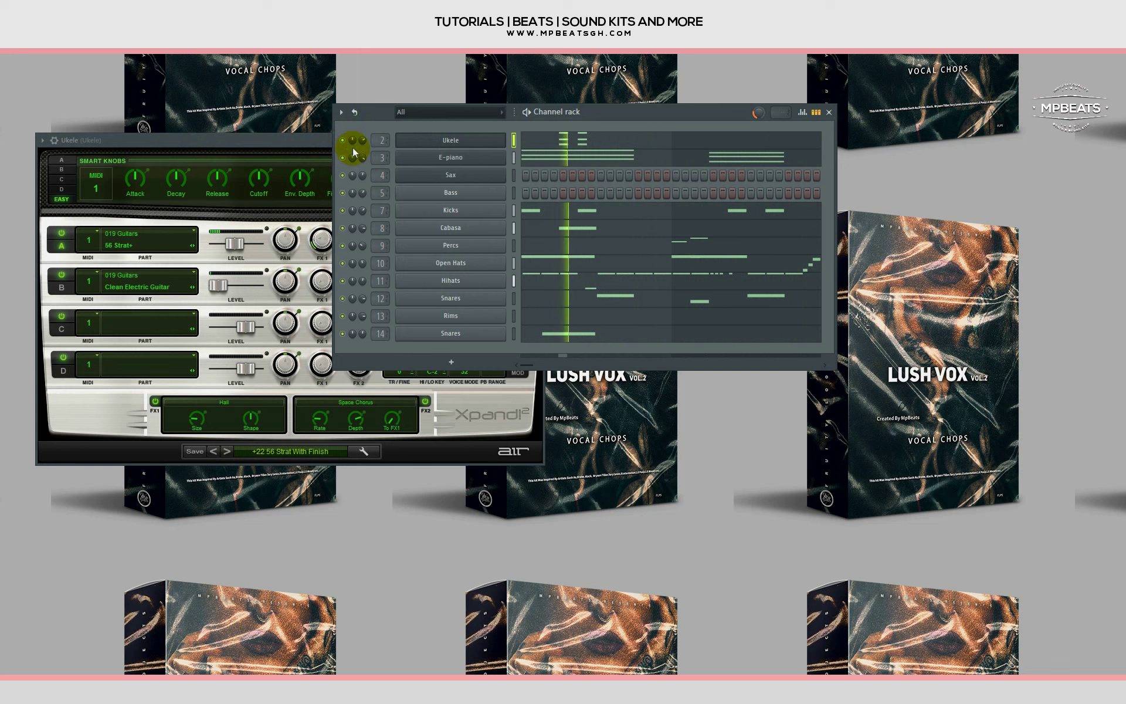
pyautogui.click(431, 141)
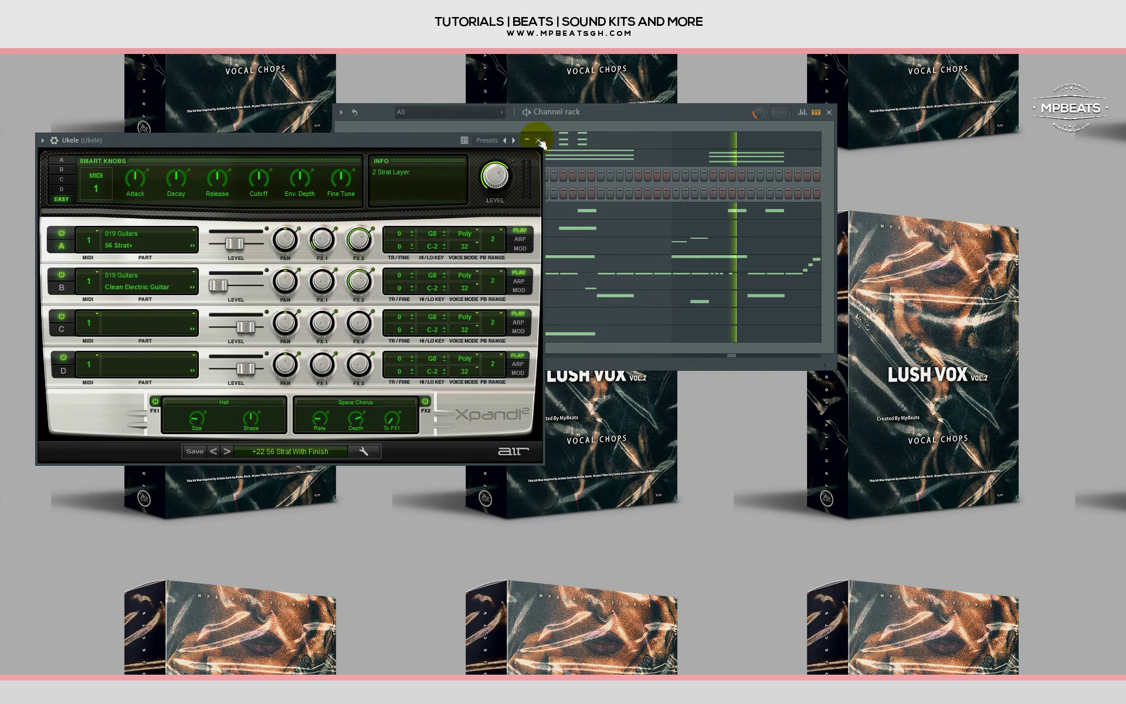
pyautogui.click(536, 140)
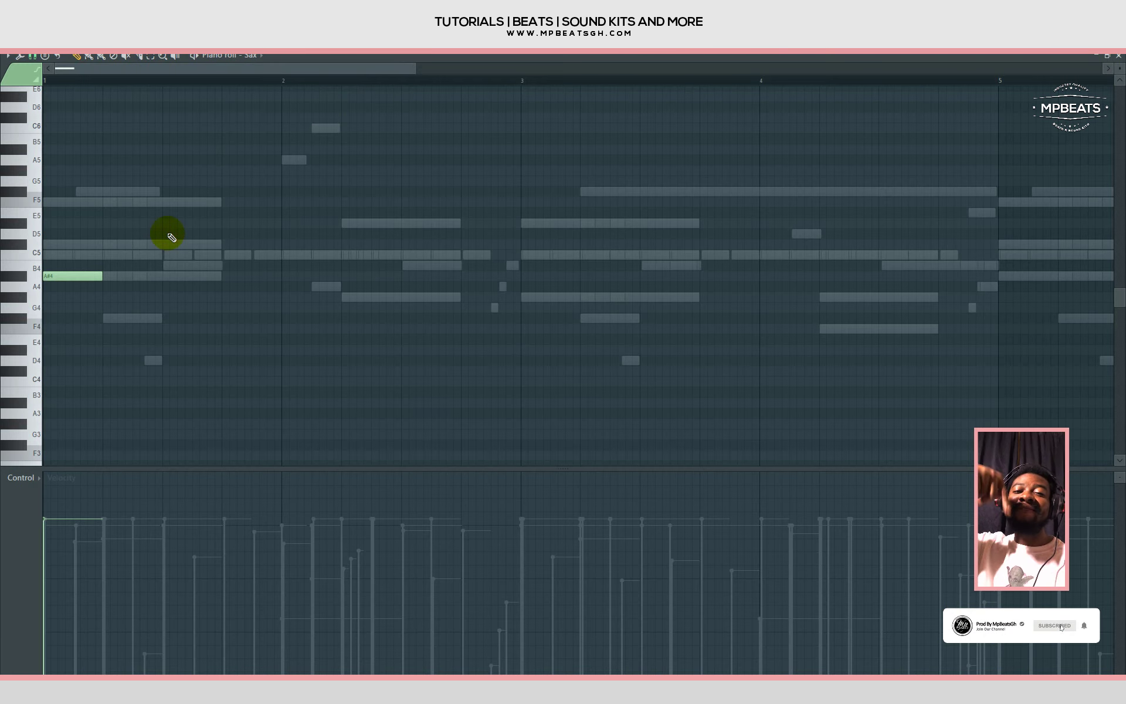
# Step: Extend the Sax's opening A#4 note to beat 2 of bar 2 and place a short D#5 note right after it
pyautogui.moveTo(100, 275); pyautogui.dragTo(309, 277)
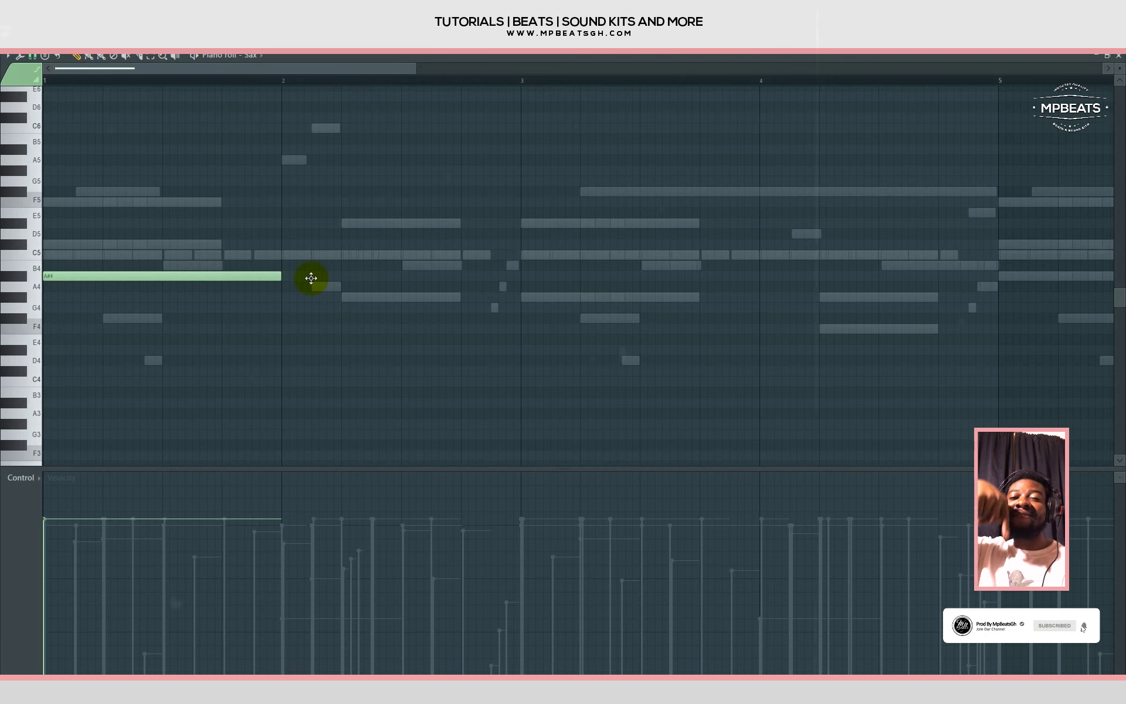
pyautogui.click(313, 222)
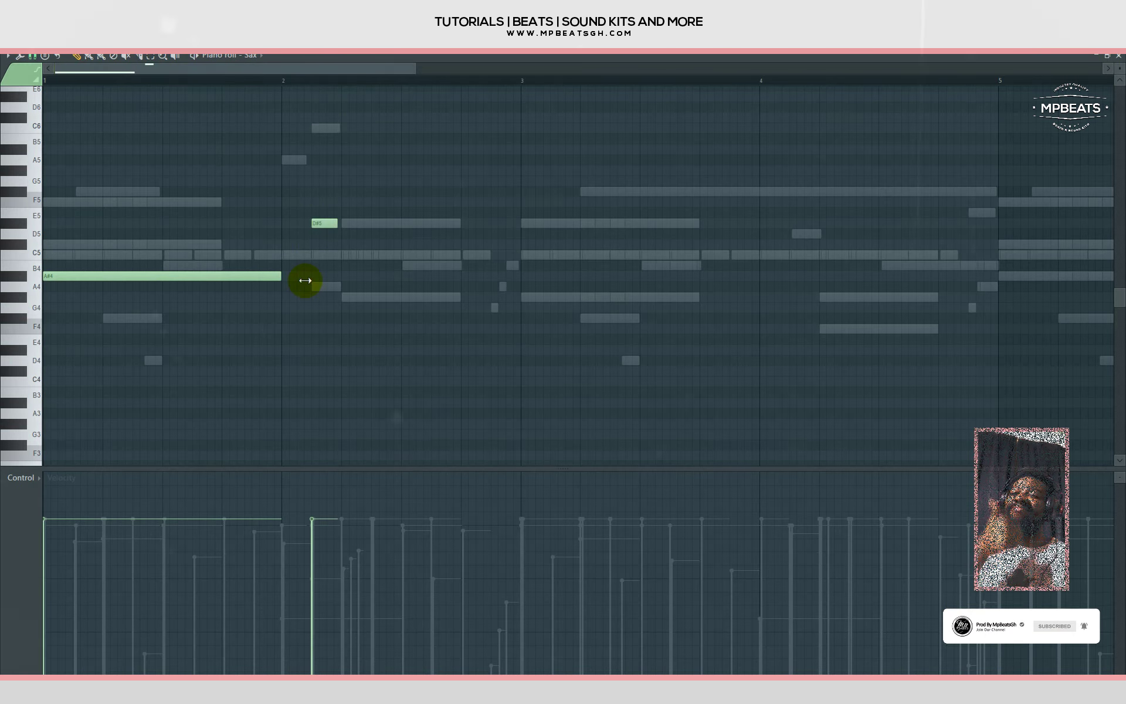
pyautogui.moveTo(309, 281); pyautogui.dragTo(312, 276)
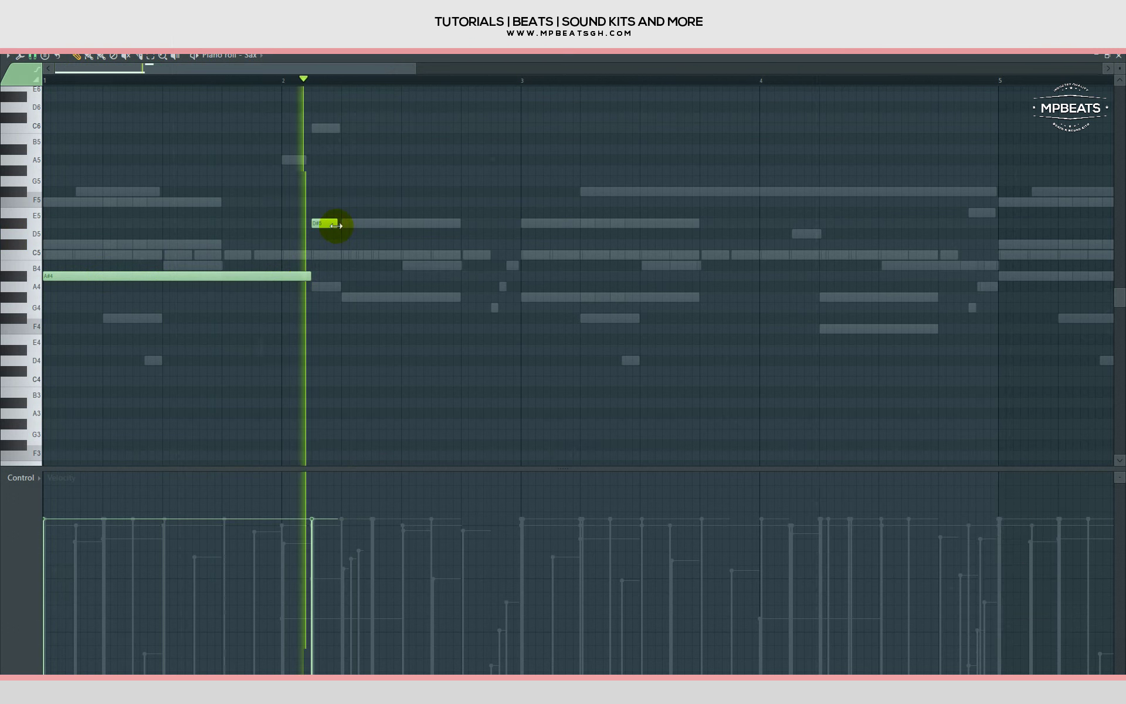
pyautogui.moveTo(357, 224); pyautogui.dragTo(358, 224)
pyautogui.moveTo(309, 276); pyautogui.dragTo(340, 276)
# Step: Add a short D#5 and a one-beat D#5 on beat 3 of bar 2, followed by an F5 on beat 4
pyautogui.click(373, 223)
pyautogui.click(404, 243)
pyautogui.moveTo(406, 242); pyautogui.dragTo(406, 223)
pyautogui.moveTo(411, 223); pyautogui.dragTo(461, 223)
pyautogui.click(465, 203)
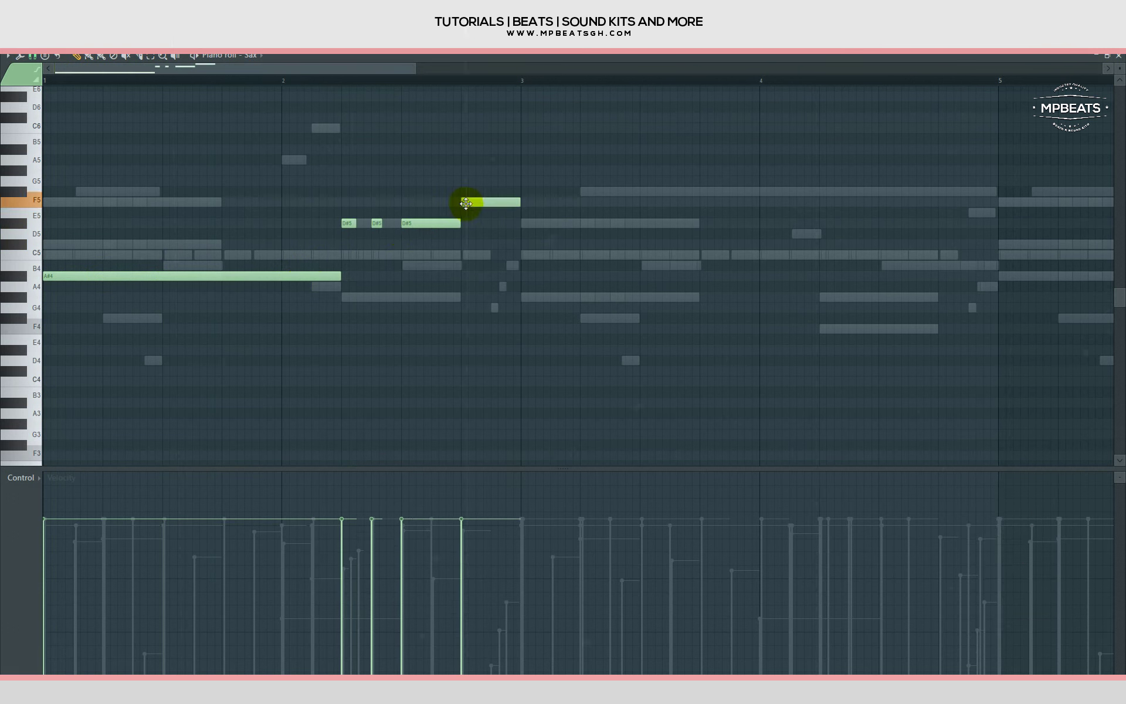
# Step: Add a one-beat C5 Sax note at the start of bar 3, directly after the one-beat F5, and check it in playback
pyautogui.click(491, 289)
pyautogui.moveTo(492, 291); pyautogui.dragTo(495, 254)
pyautogui.press('space')
pyautogui.moveTo(519, 204); pyautogui.dragTo(490, 205)
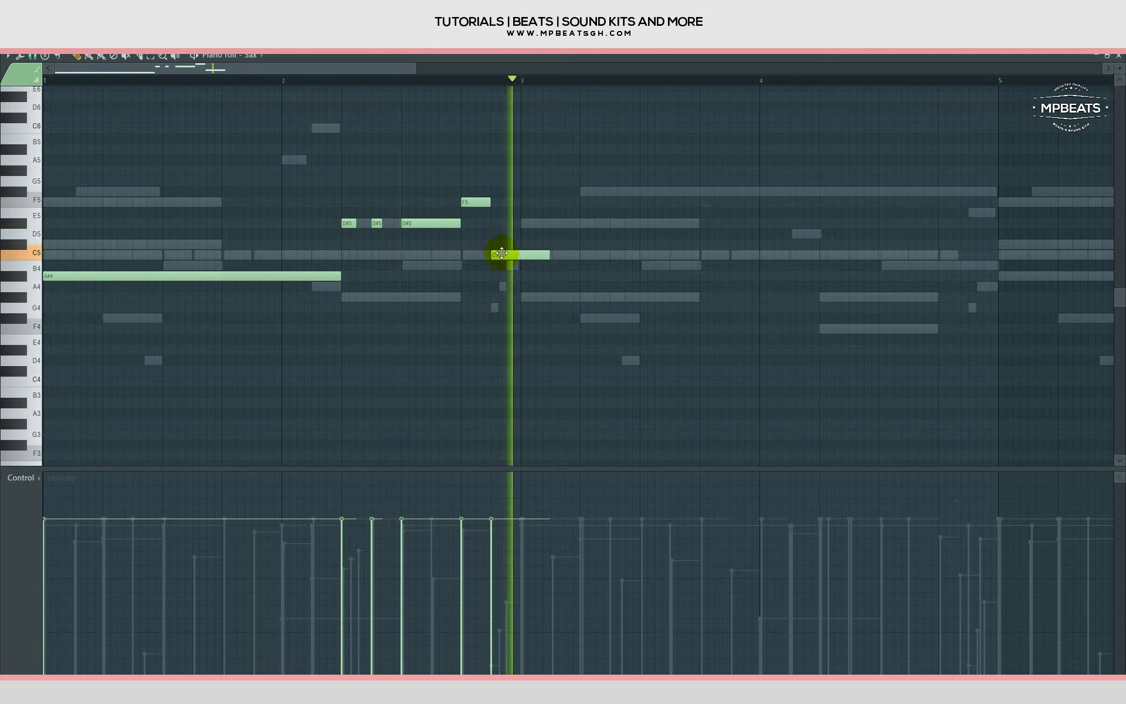
pyautogui.press('space')
pyautogui.moveTo(531, 252); pyautogui.dragTo(562, 253)
pyautogui.press('space')
pyautogui.moveTo(488, 202); pyautogui.dragTo(518, 201)
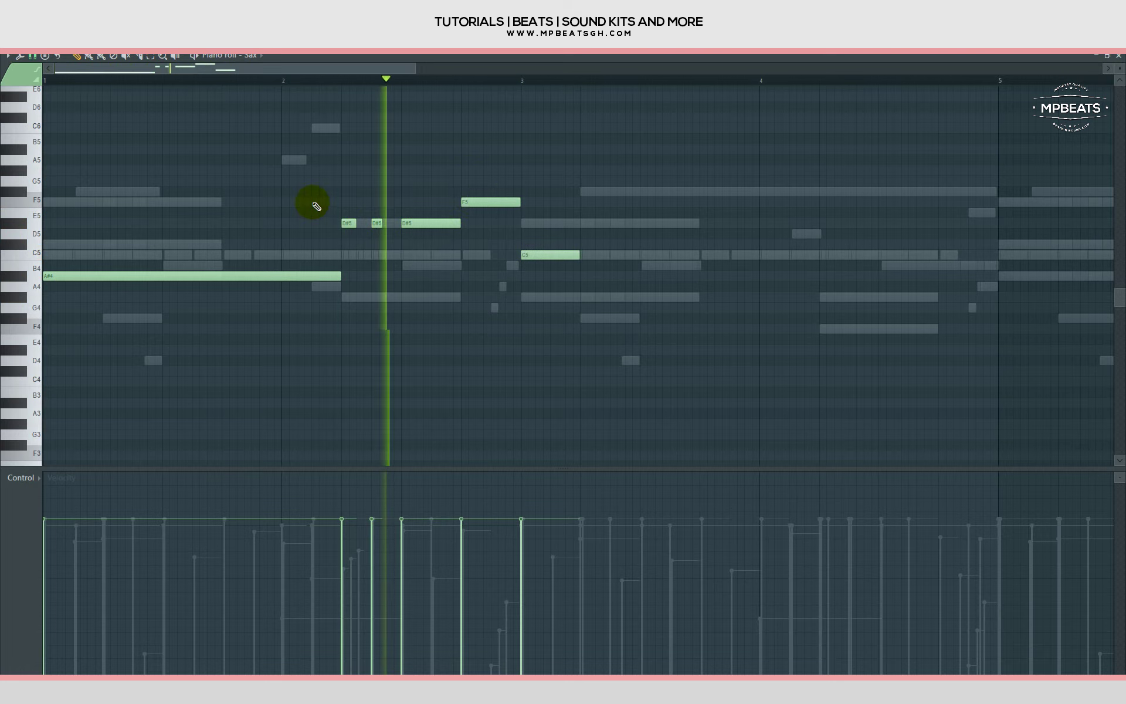
# Step: Hold the Sax's C5 into bar 4 and finish the phrase with two short C5 notes, an A#4 and a G#4
pyautogui.moveTo(577, 257); pyautogui.dragTo(802, 257)
pyautogui.click(821, 254)
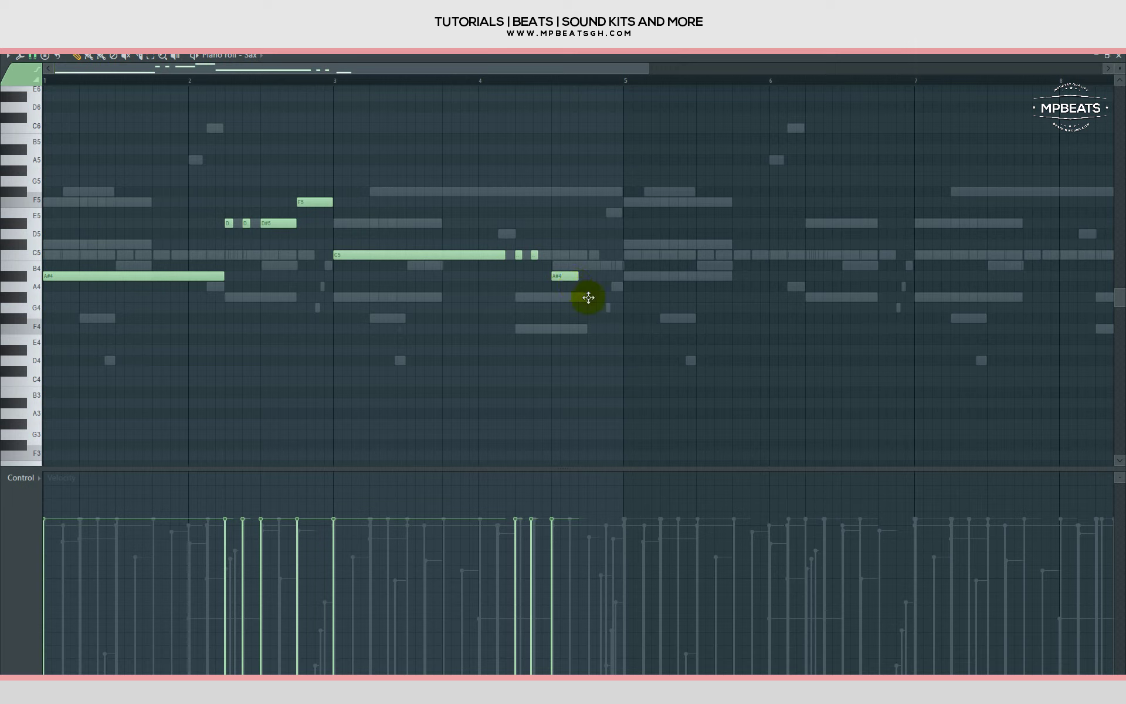
pyautogui.click(588, 296)
pyautogui.moveTo(614, 298); pyautogui.dragTo(610, 297)
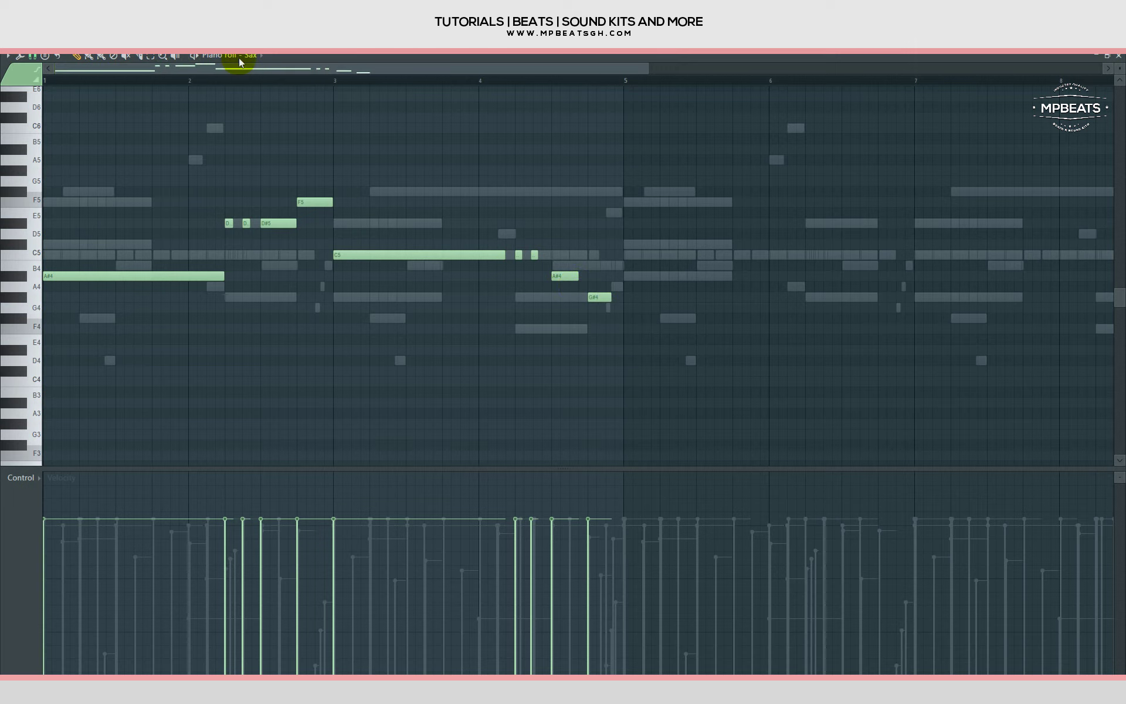
pyautogui.press('space')
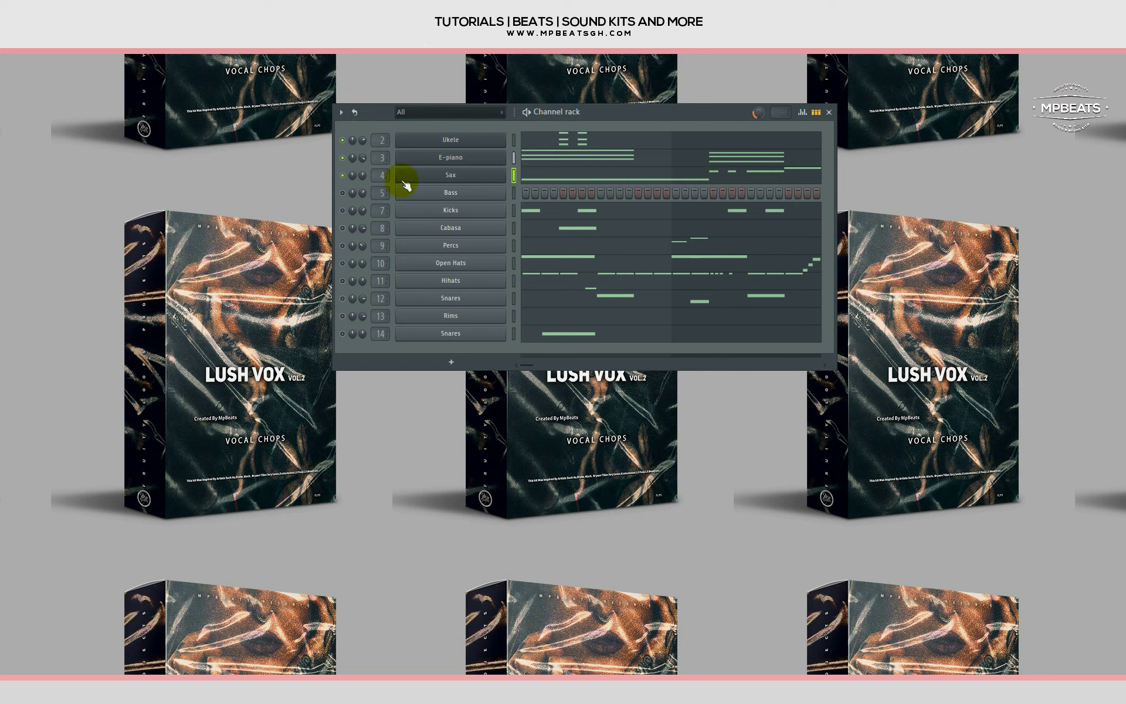
# Step: Add short lead-in notes to the Sax melody and duplicate the whole phrase into bars 5 to 8
pyautogui.moveTo(363, 175); pyautogui.dragTo(363, 171)
pyautogui.rightClick(549, 176)
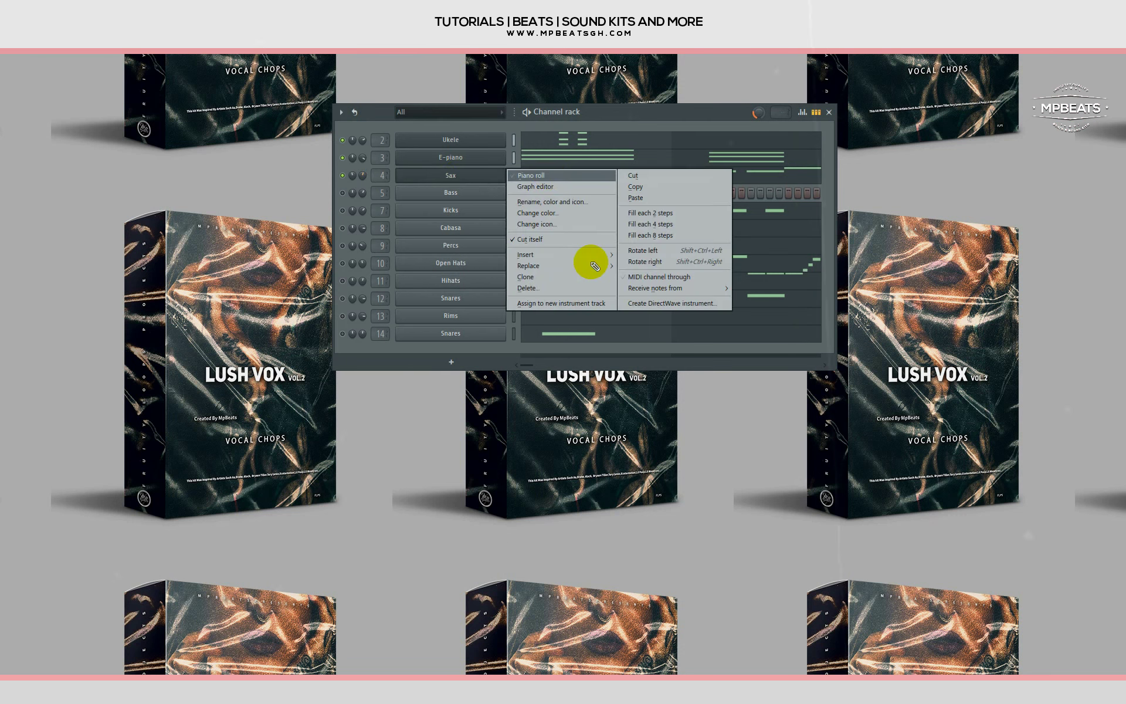
pyautogui.click(585, 258)
pyautogui.hotkey('ctrl', 'a')
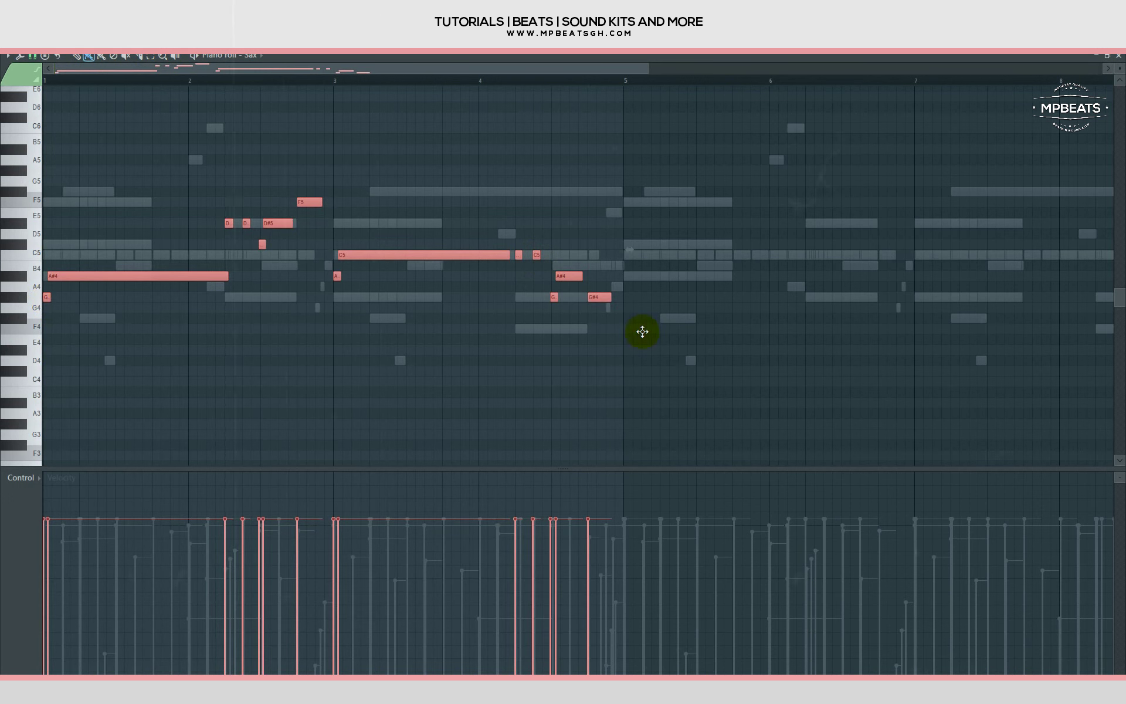
pyautogui.hotkey('ctrl', 'b')
# Step: Return to the channel list and reactivate all channels to play alongside the Sax
pyautogui.press('F7')
pyautogui.rightClick(346, 175)
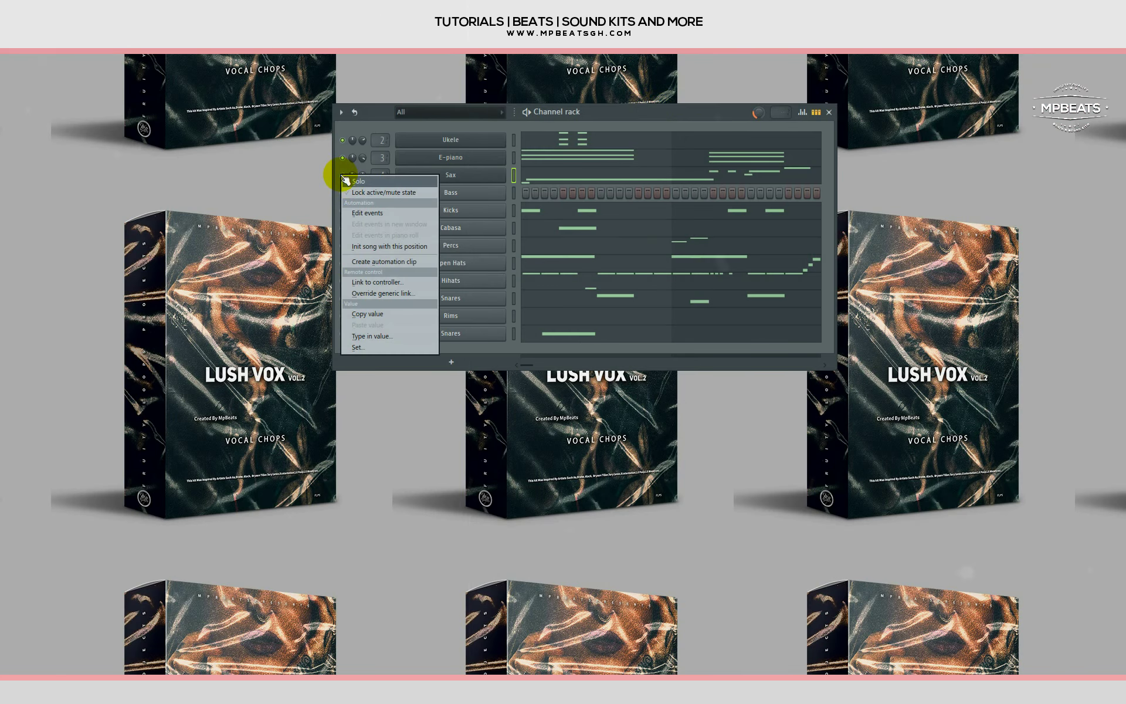
pyautogui.click(828, 112)
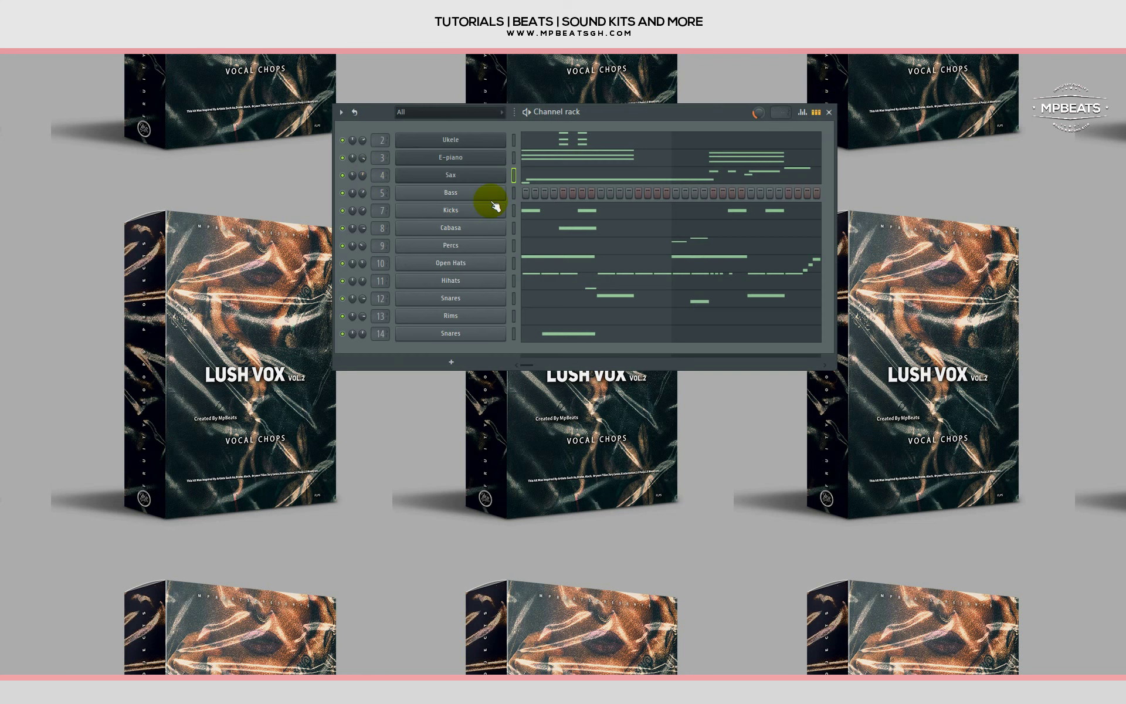
# Step: Show the Bass channel in the piano roll and place a nearly one-beat D#5 note in bar 1 plus a short D#5 on beat 2
pyautogui.rightClick(488, 199)
pyautogui.click(526, 191)
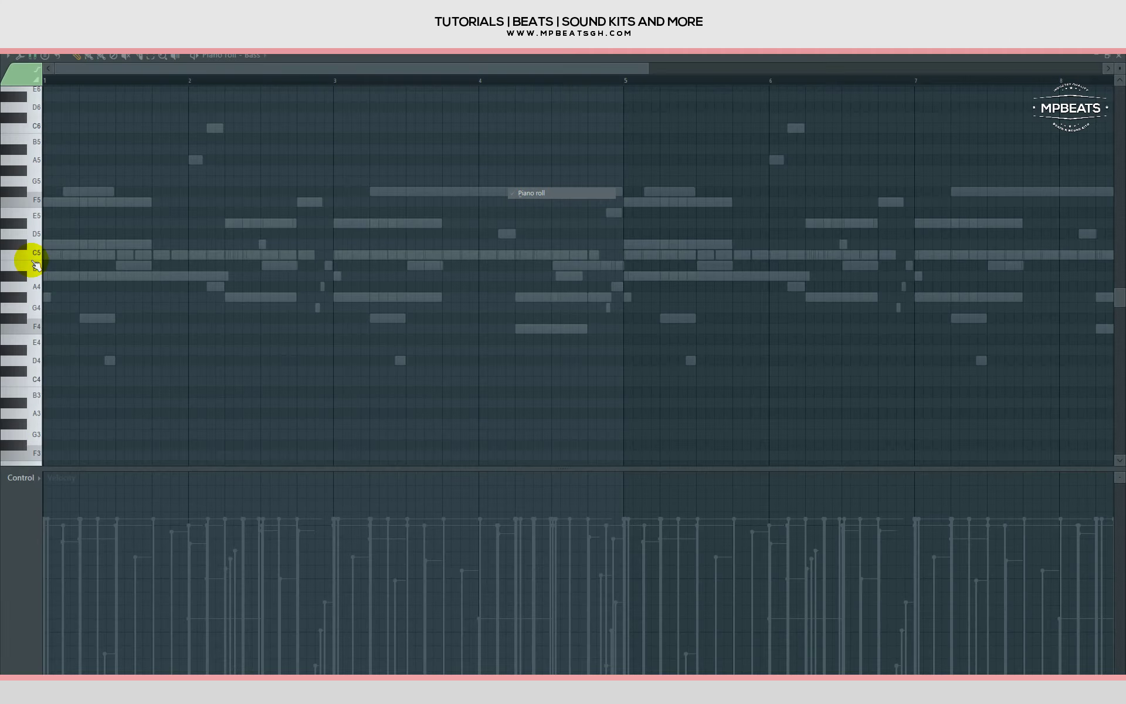
pyautogui.click(51, 223)
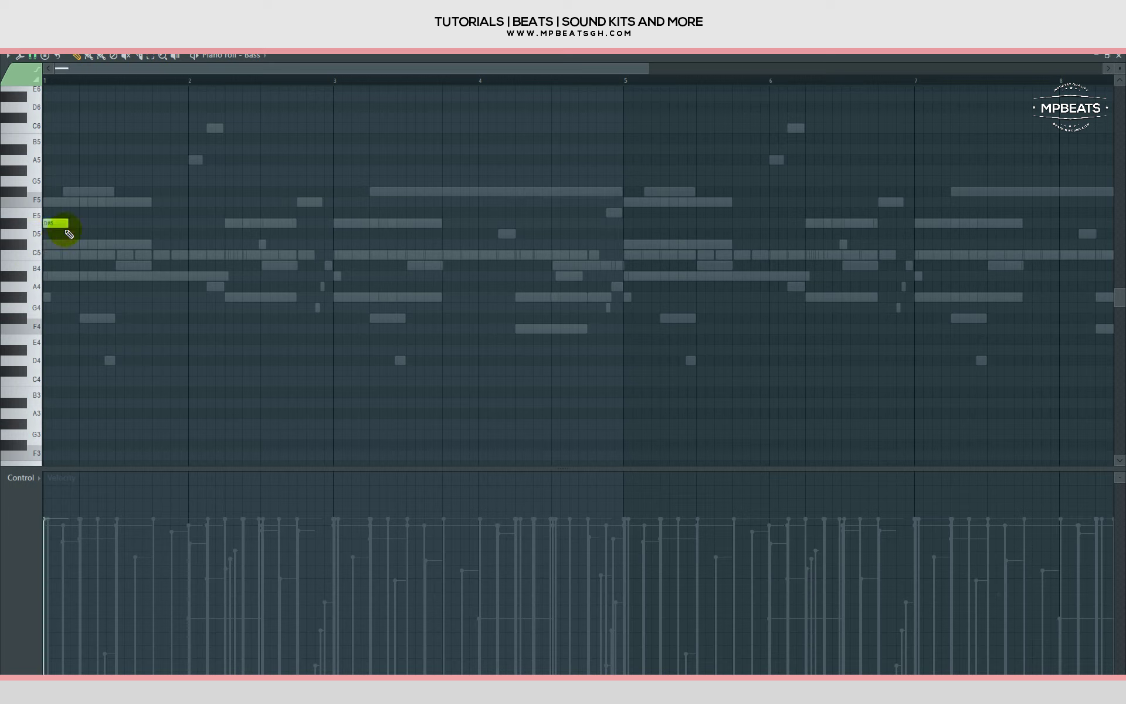
pyautogui.press('space')
pyautogui.press('space')
pyautogui.moveTo(66, 227); pyautogui.dragTo(87, 230)
pyautogui.click(87, 227)
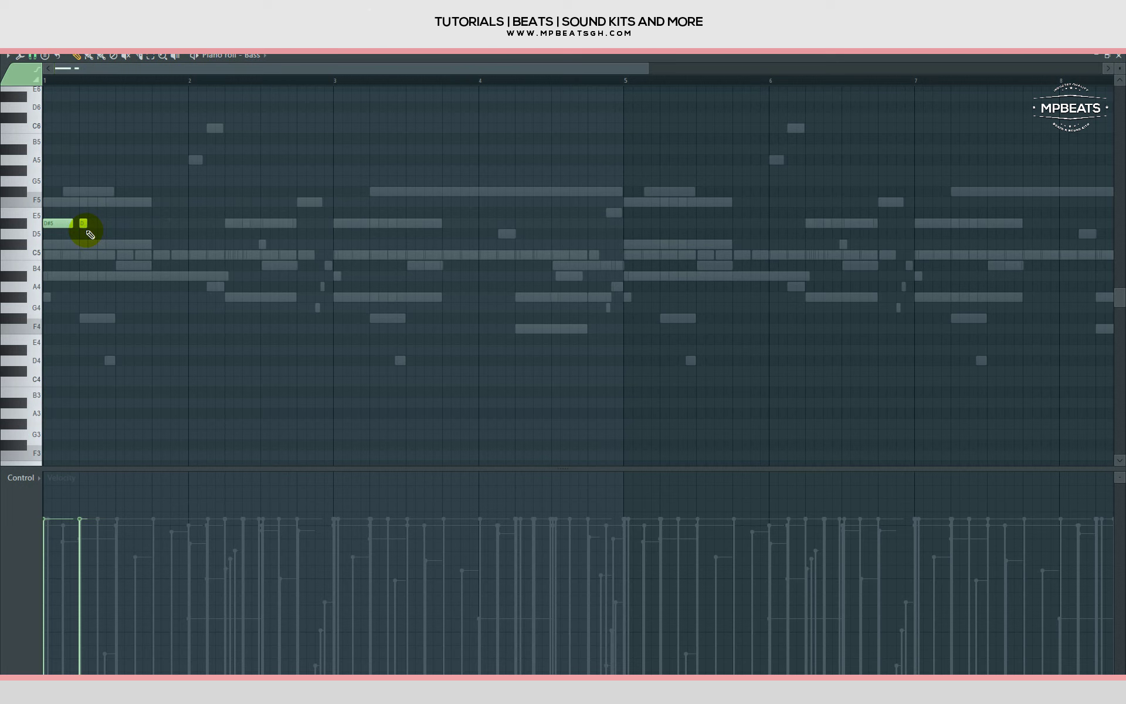
# Step: Add a short D#5 Bass note half a beat after beat 2 and another at the start of bar 2, checking in playback
pyautogui.scroll(2, 94, 246)
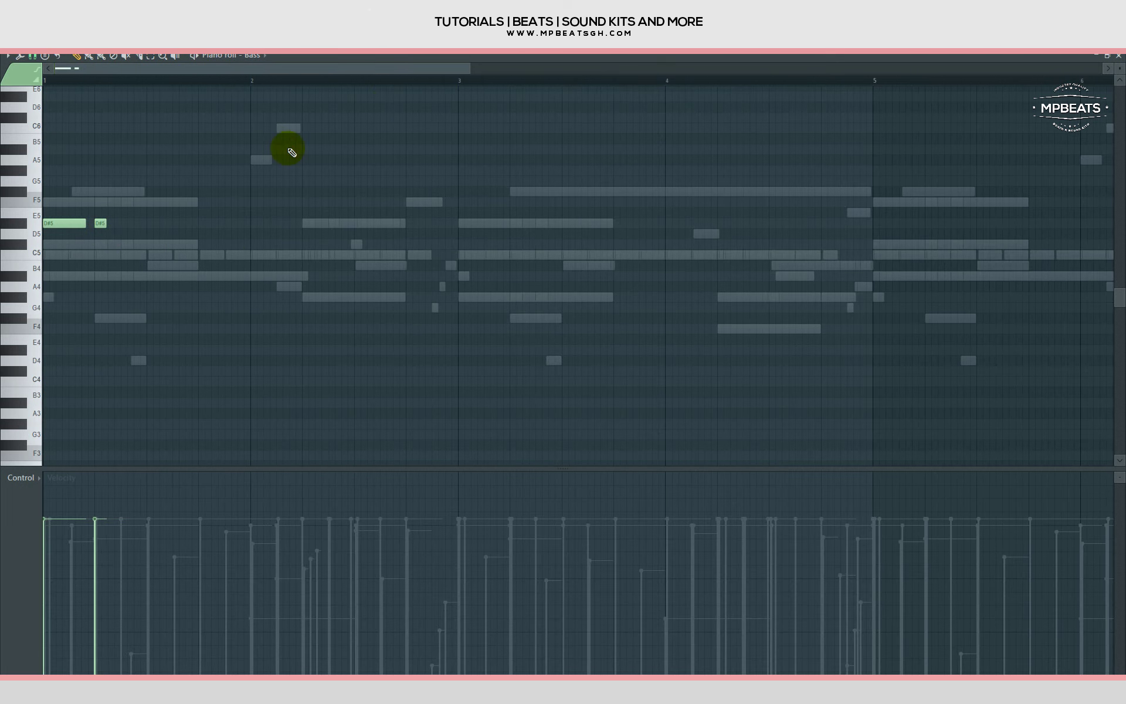
pyautogui.click(122, 224)
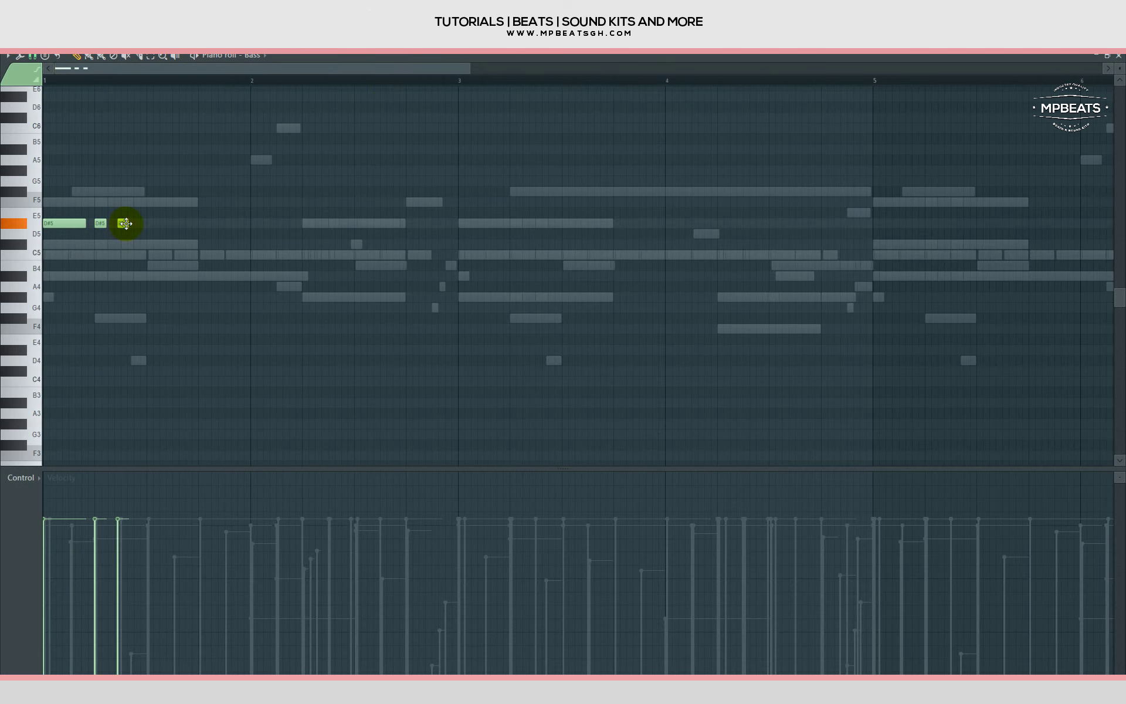
pyautogui.moveTo(125, 224); pyautogui.dragTo(128, 223)
pyautogui.press('space')
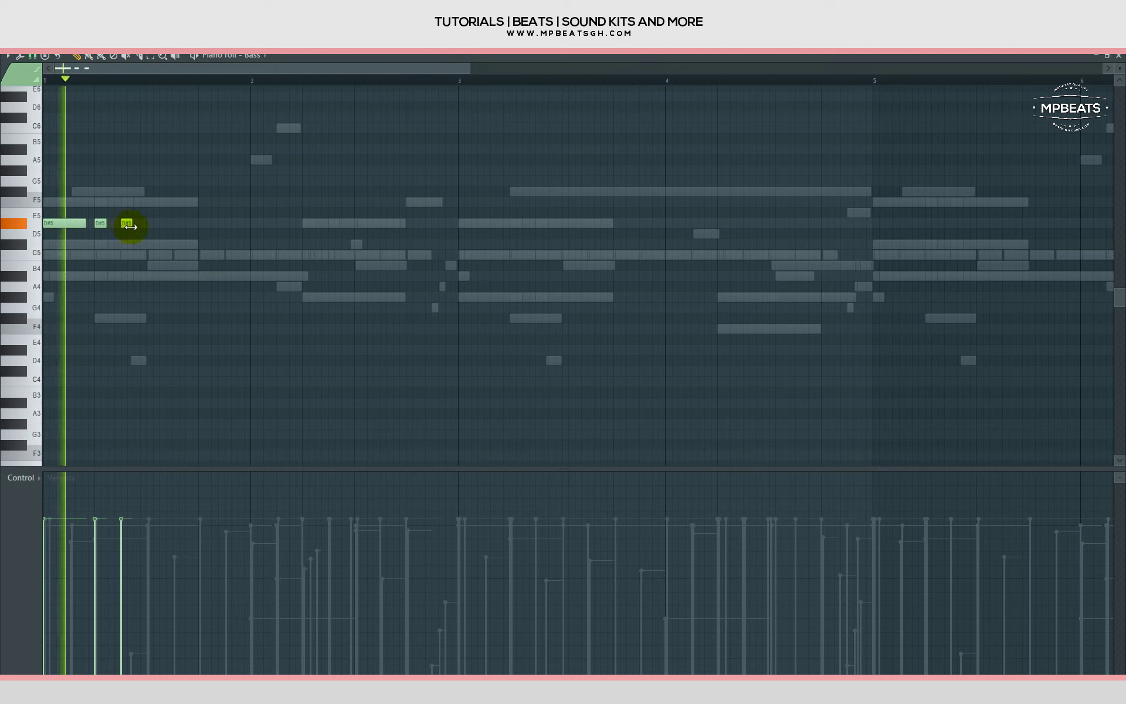
pyautogui.click(253, 224)
pyautogui.press('space')
pyautogui.press('F6')
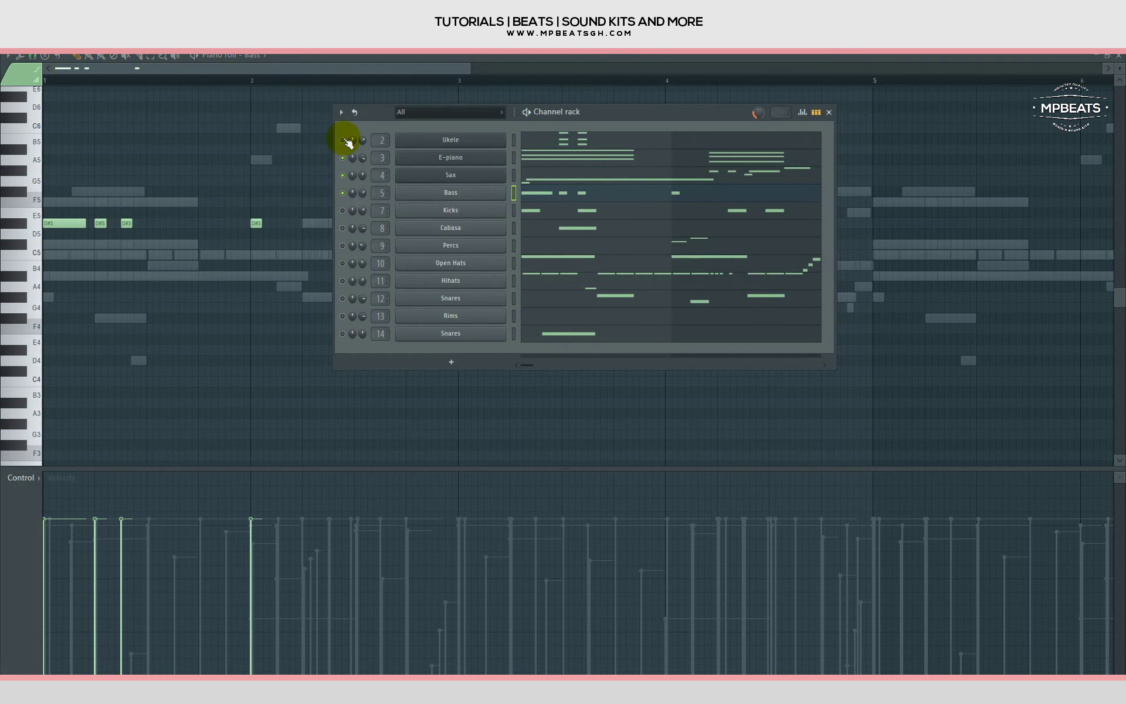
# Step: Lengthen the bar 2 D#5 Bass note to about one beat, then add two short G#4 notes after it and a short C5 before bar 2
pyautogui.press('F6')
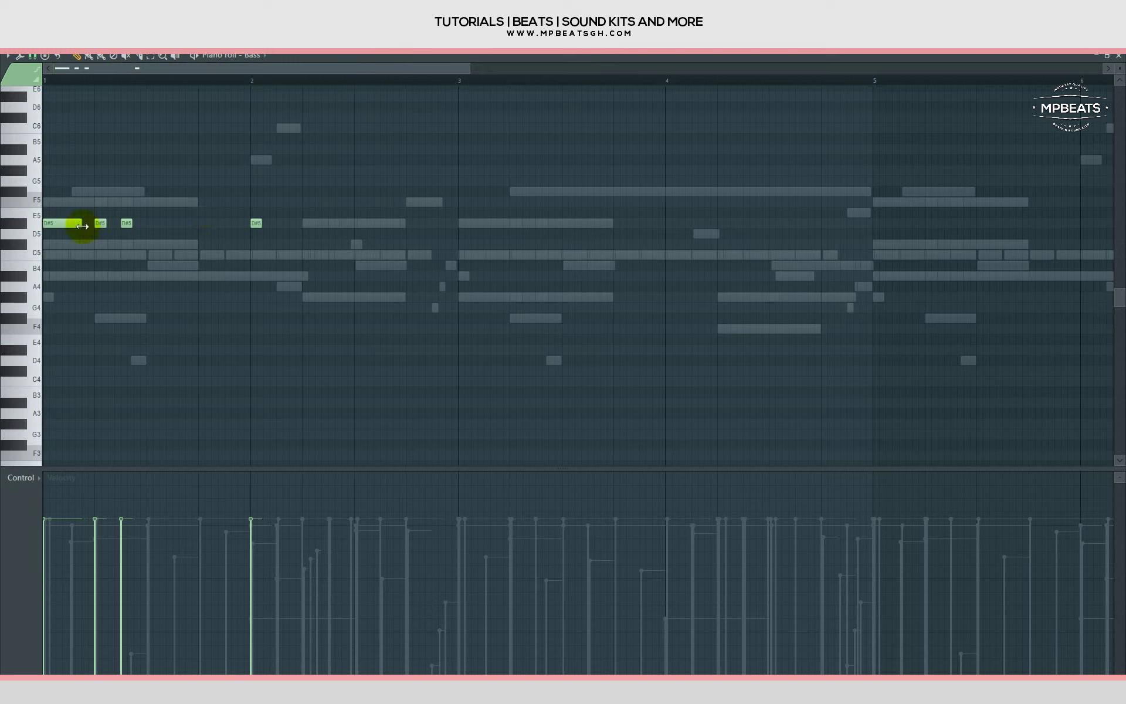
pyautogui.click(317, 255)
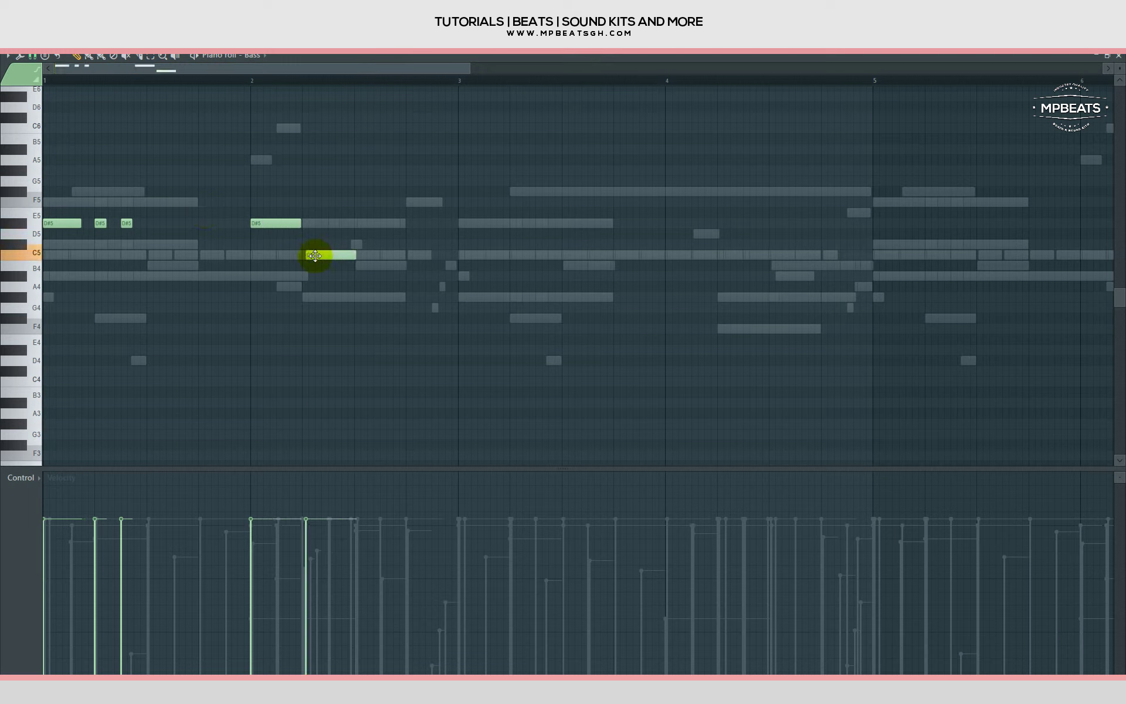
pyautogui.moveTo(319, 254); pyautogui.dragTo(317, 270)
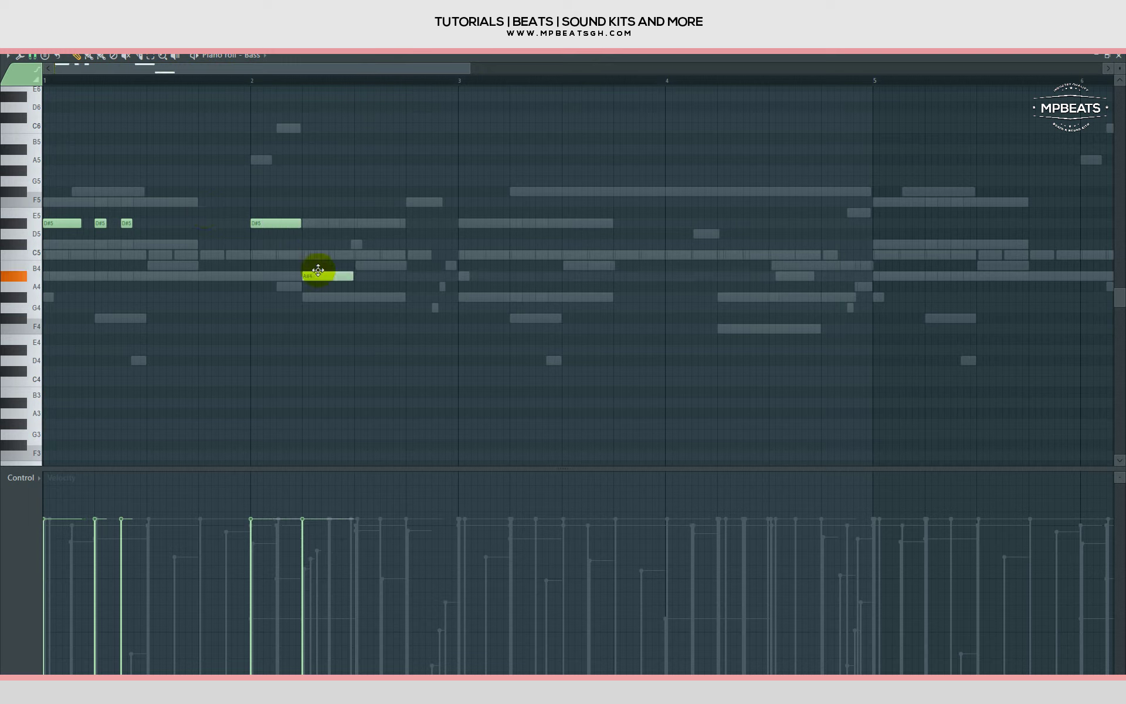
pyautogui.moveTo(205, 253); pyautogui.dragTo(231, 258)
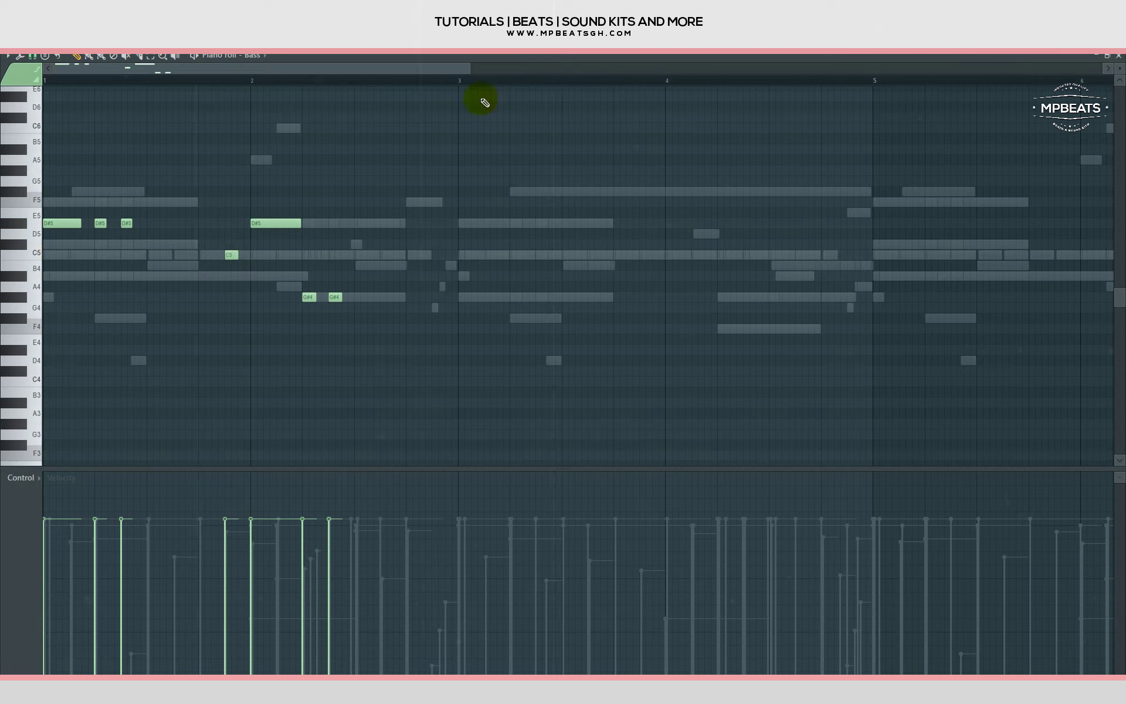
pyautogui.press('space')
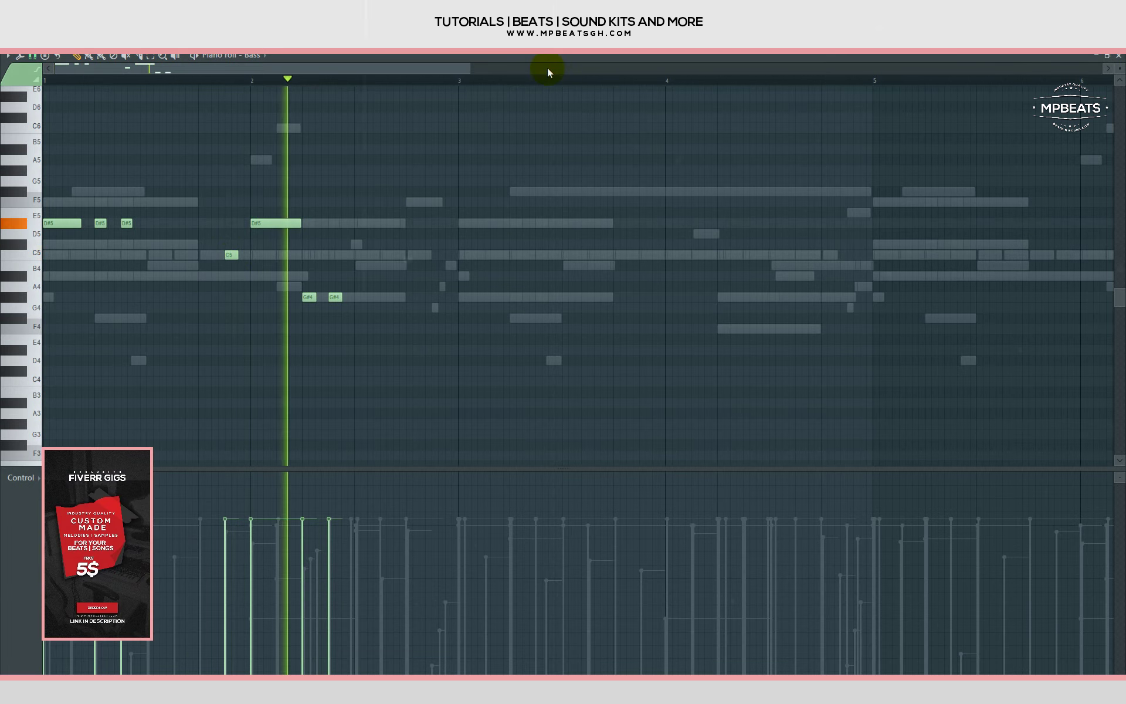
pyautogui.press('space')
# Step: Raise the two short G#4 Bass notes in bar 2 to D#5, shorten the bar's first D#5 to half a beat and follow it with a C5
pyautogui.press('e')
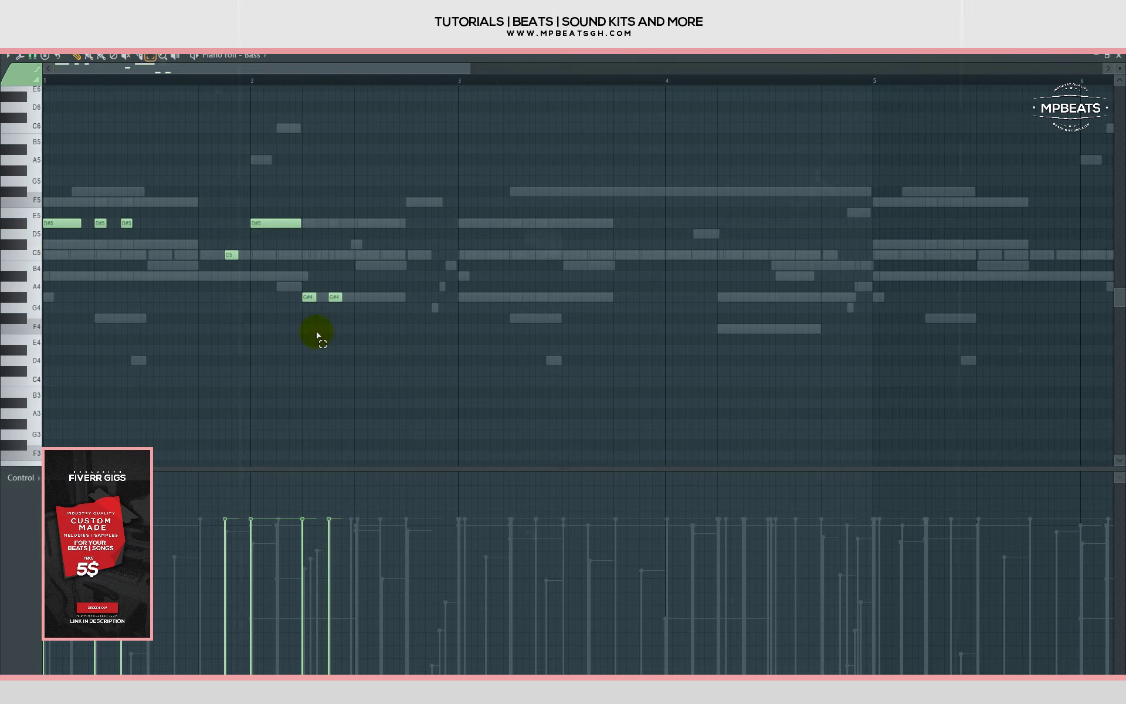
pyautogui.moveTo(395, 324); pyautogui.dragTo(296, 284)
pyautogui.moveTo(310, 298); pyautogui.dragTo(291, 225)
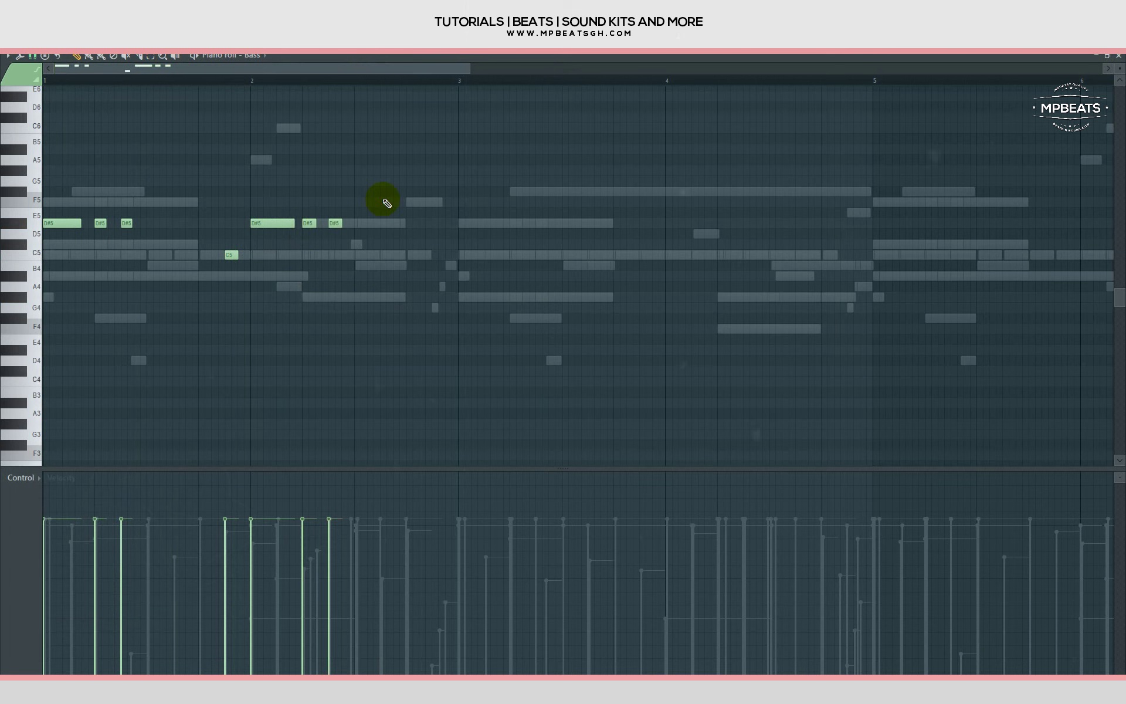
pyautogui.press('space')
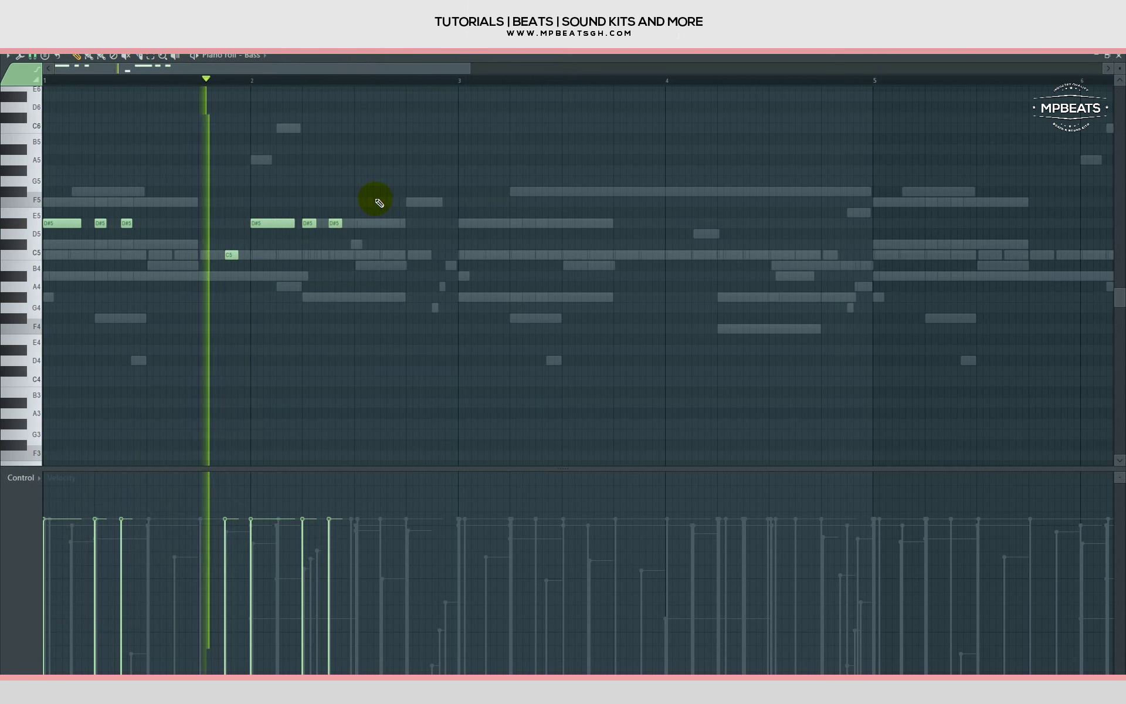
pyautogui.press('space')
pyautogui.moveTo(294, 222); pyautogui.dragTo(275, 222)
pyautogui.click(278, 255)
# Step: Continue the bassline through bars 3 and 4 with D#5, C5, A#5 and F5 notes, adding slides to C5 and A#5, and play it back
pyautogui.click(67, 223)
pyautogui.click(461, 224)
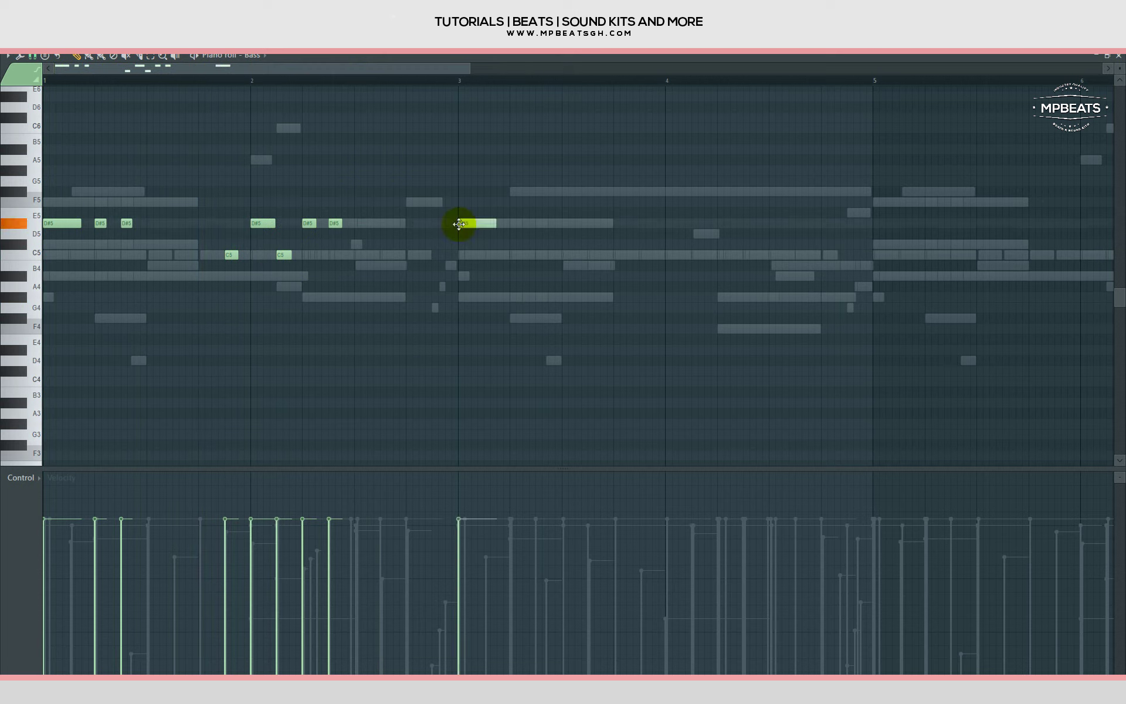
pyautogui.moveTo(495, 223); pyautogui.dragTo(508, 223)
pyautogui.click(669, 223)
pyautogui.moveTo(680, 180); pyautogui.dragTo(678, 187)
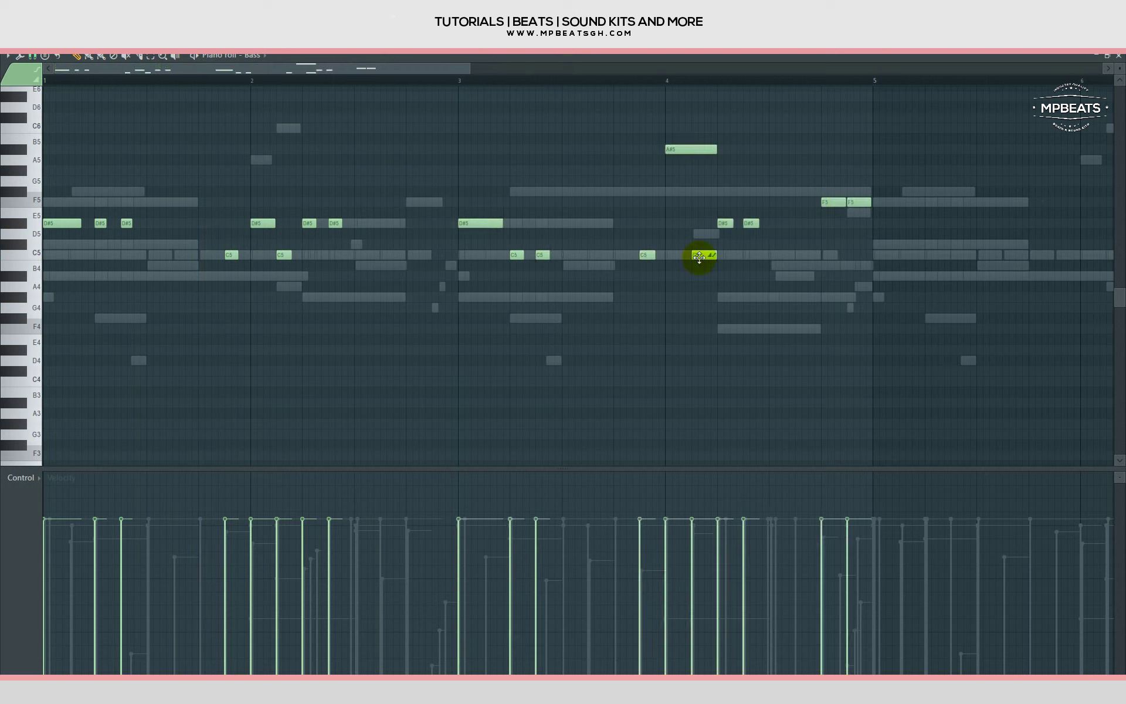
pyautogui.click(851, 149)
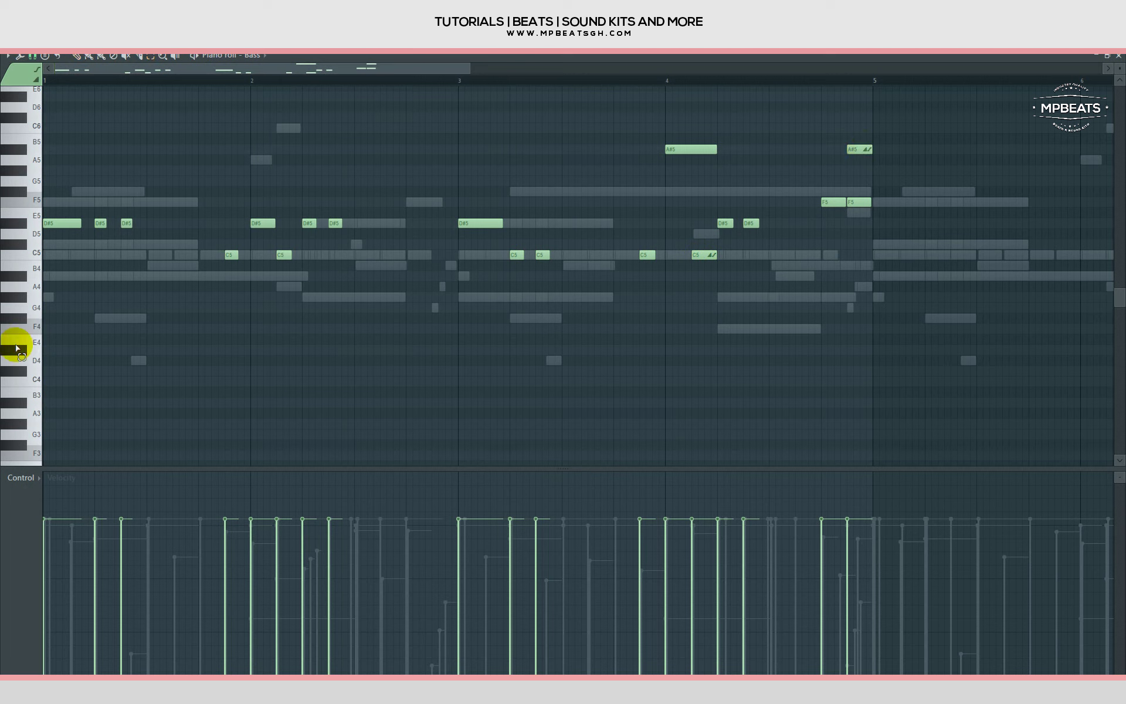
pyautogui.hotkey('ctrl', 'a')
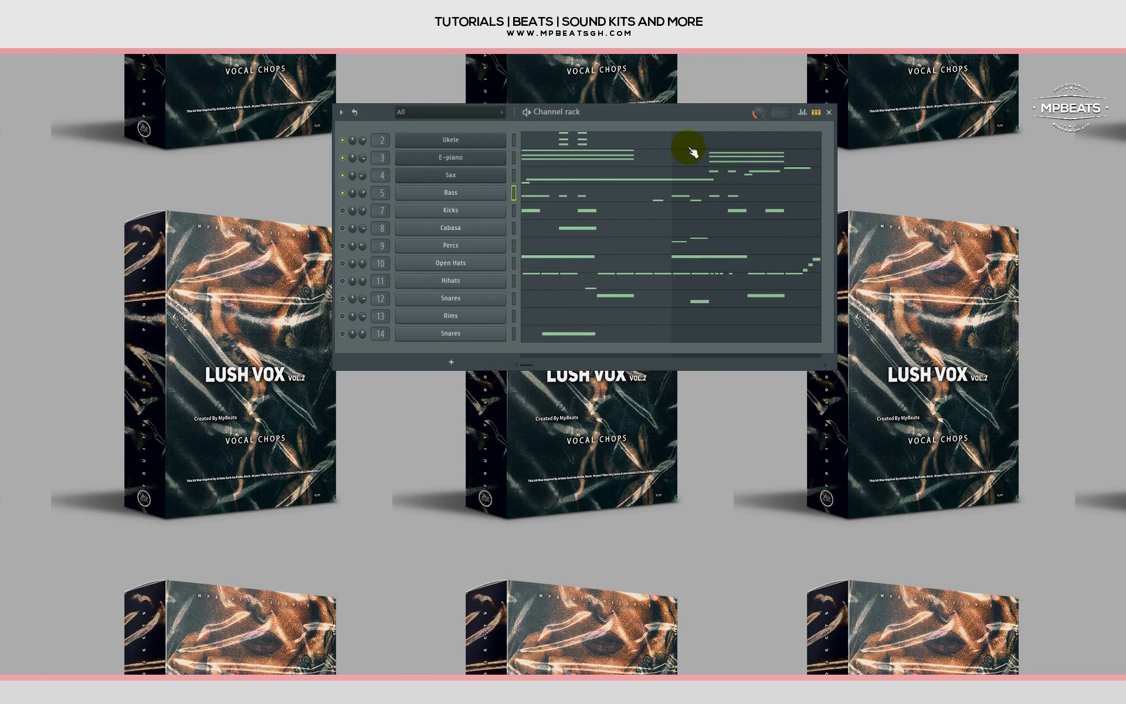
pyautogui.press('space')
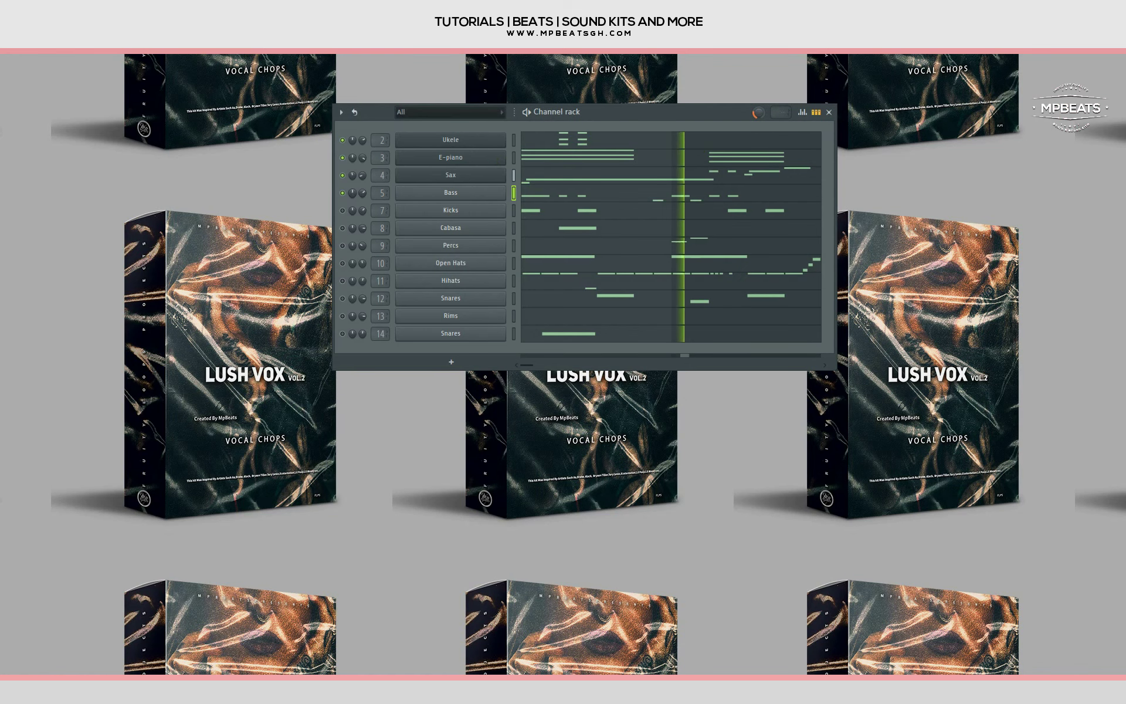
# Step: Lower the master gain slightly in the Sax instrument and close its window
pyautogui.click(435, 181)
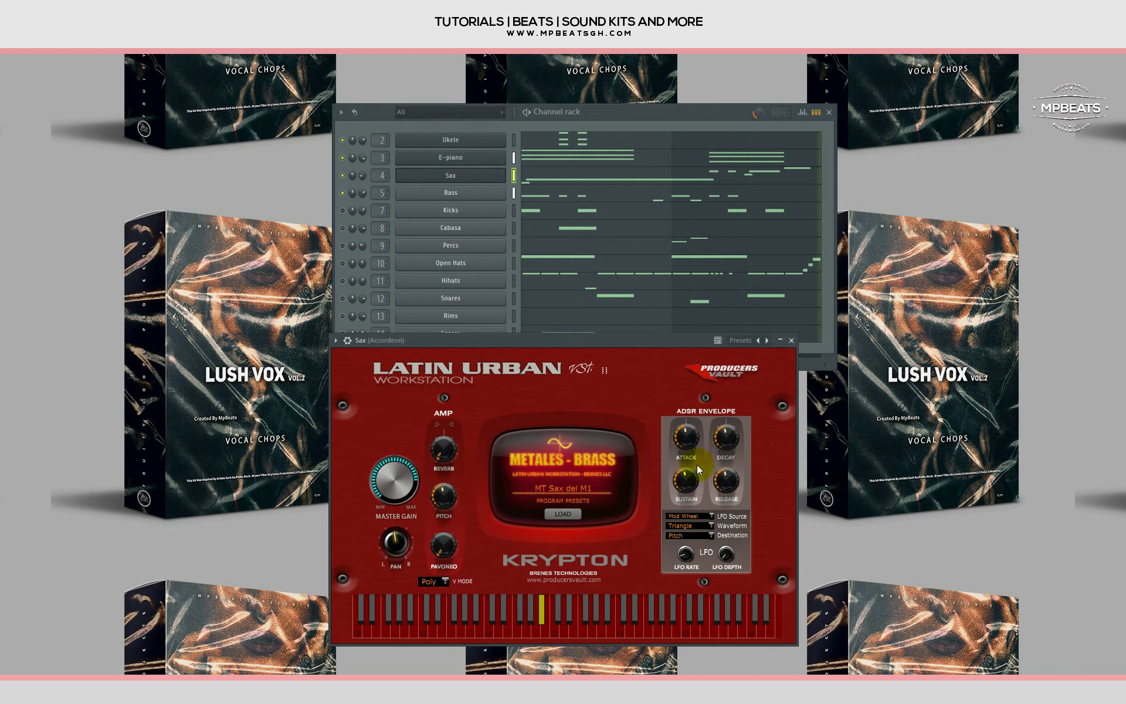
pyautogui.moveTo(402, 476); pyautogui.dragTo(402, 497)
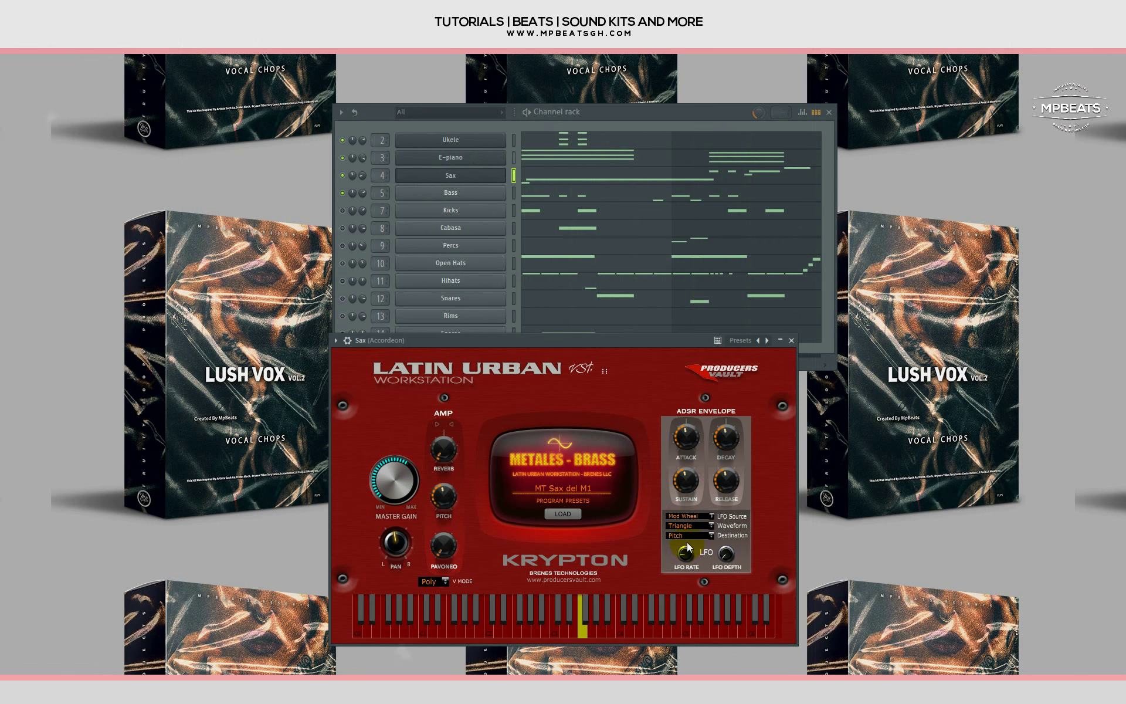
pyautogui.click(791, 340)
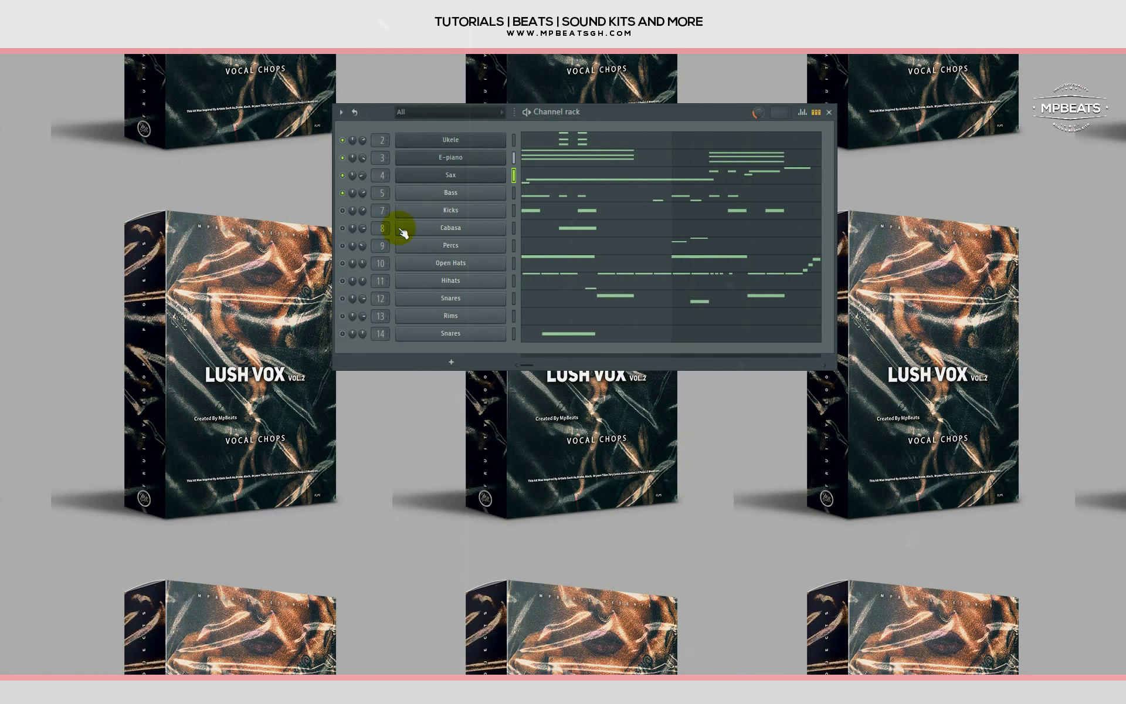
# Step: Use the Sax channel's Solo option to bring all channels back into playback and show the channel rack again
pyautogui.rightClick(344, 175)
pyautogui.click(358, 184)
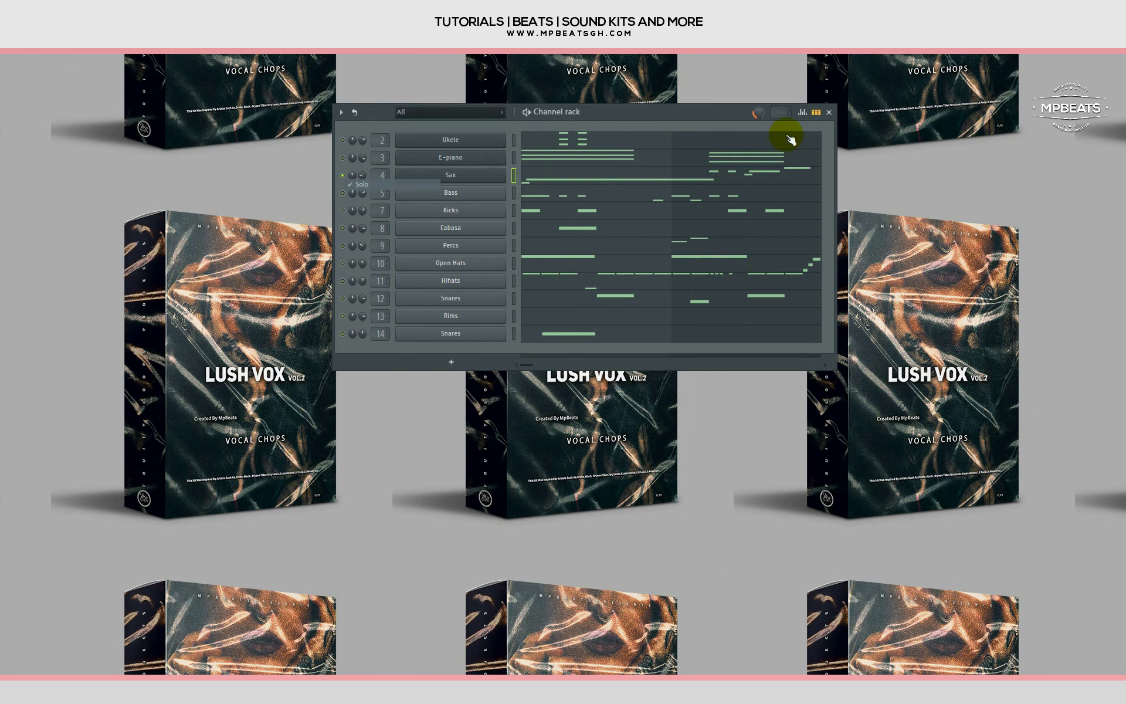
pyautogui.click(828, 112)
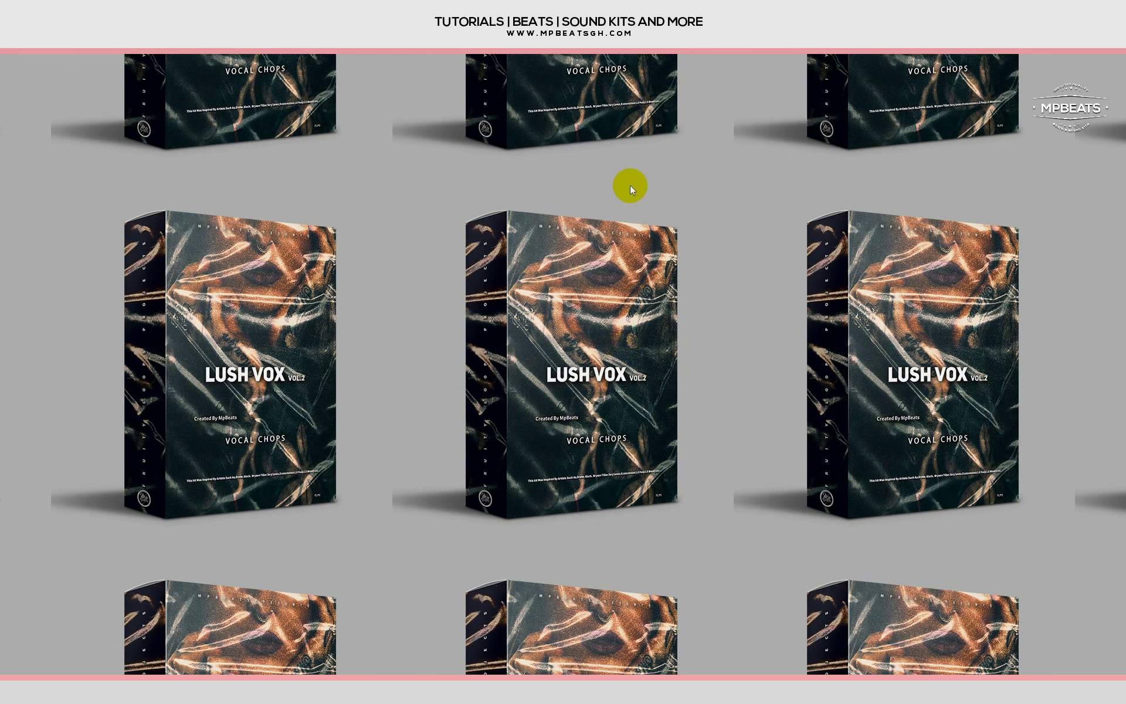
pyautogui.press('F6')
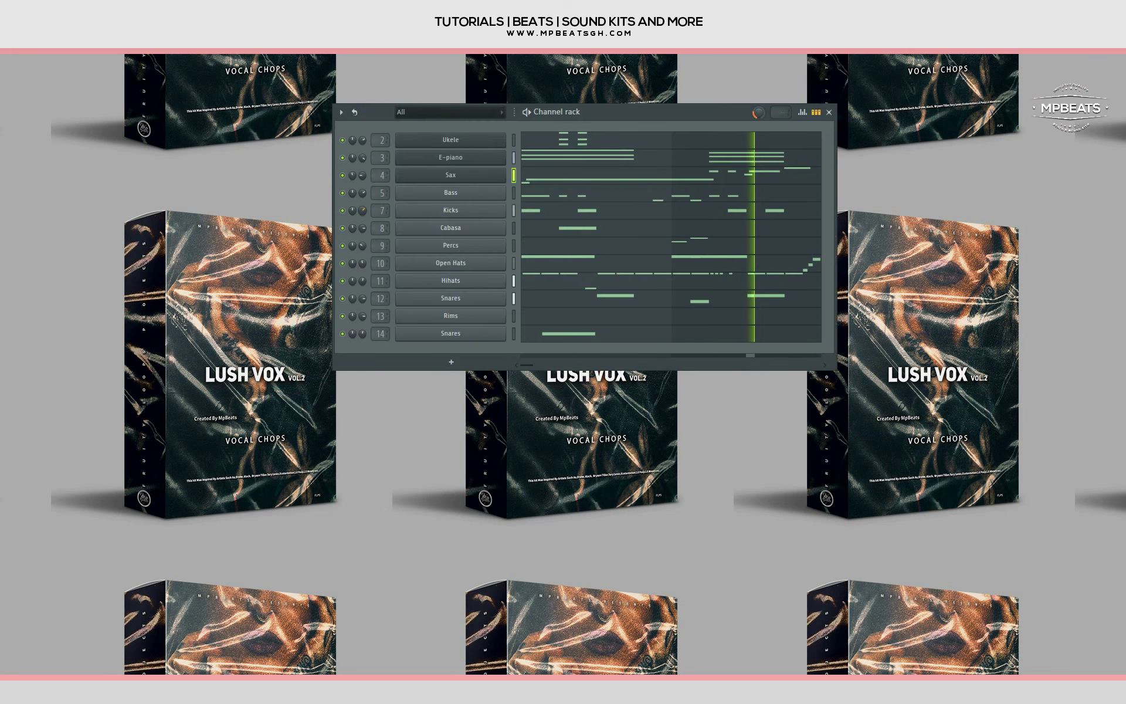
# Step: Raise the Boost in the Bass sample's precomputed effects and close the channel settings
pyautogui.click(410, 193)
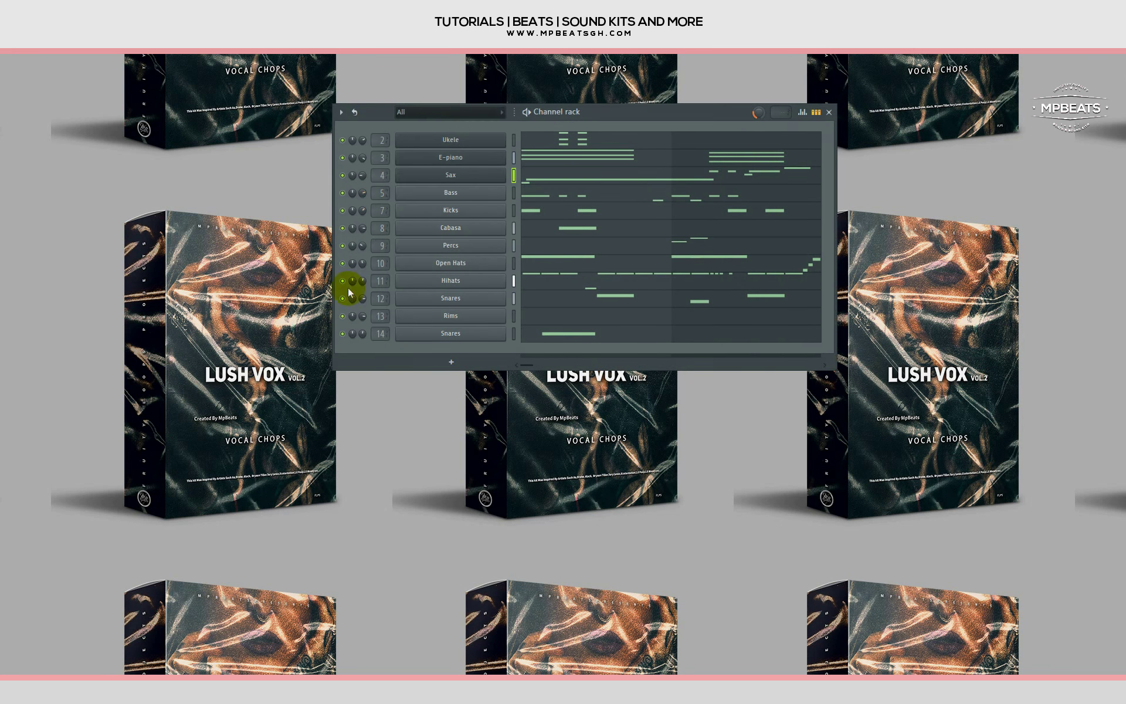
pyautogui.click(110, 194)
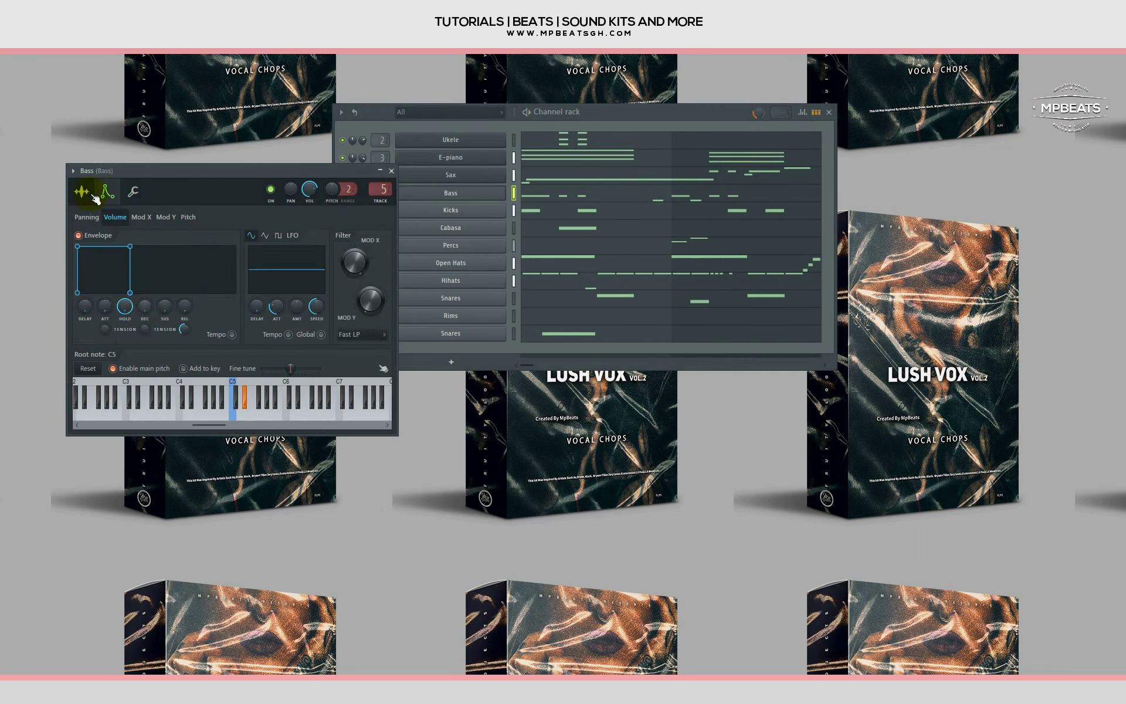
pyautogui.click(82, 191)
pyautogui.click(134, 194)
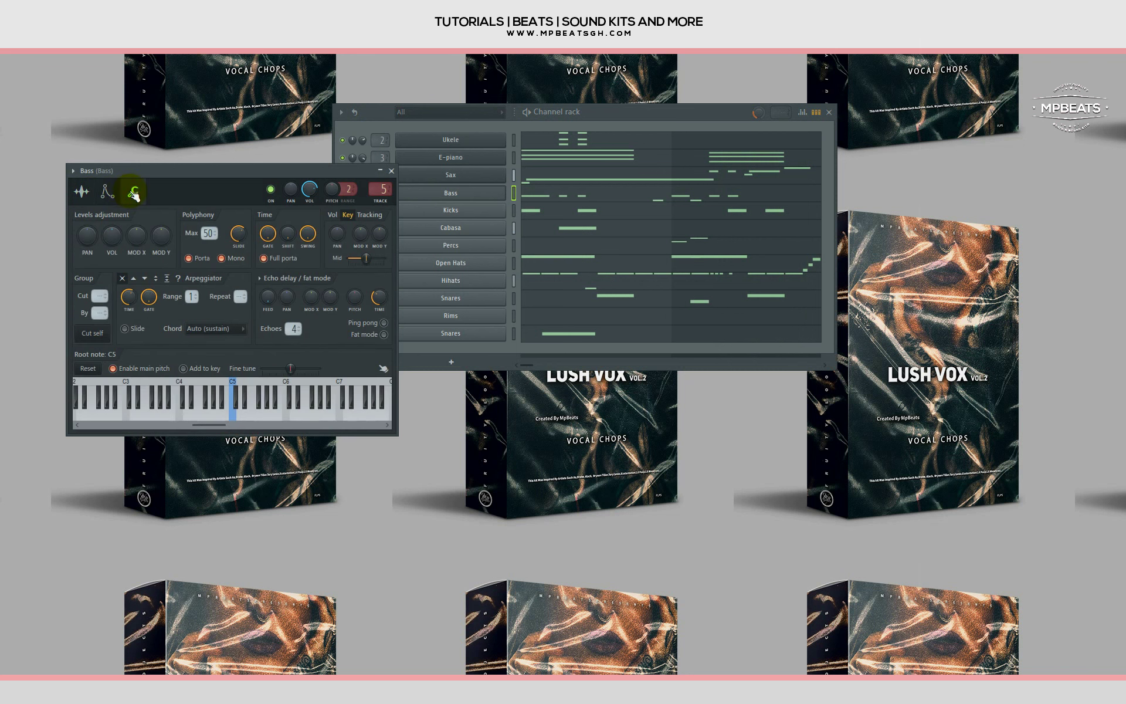
pyautogui.click(82, 192)
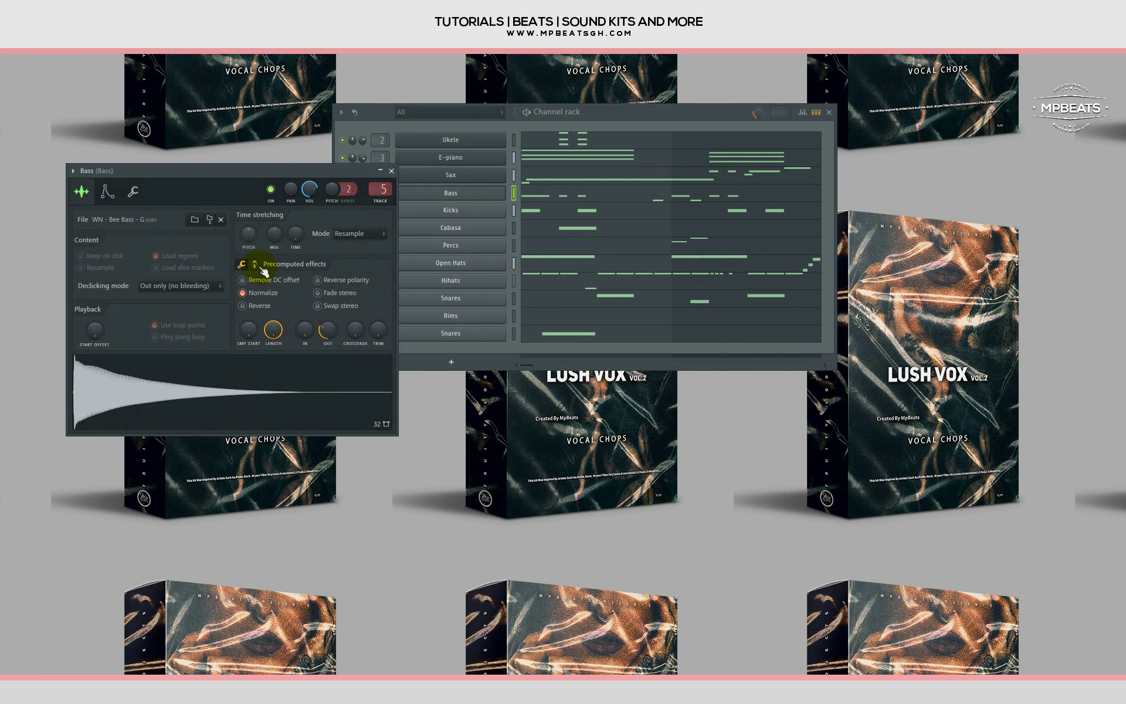
pyautogui.click(258, 265)
pyautogui.moveTo(249, 285); pyautogui.dragTo(249, 276)
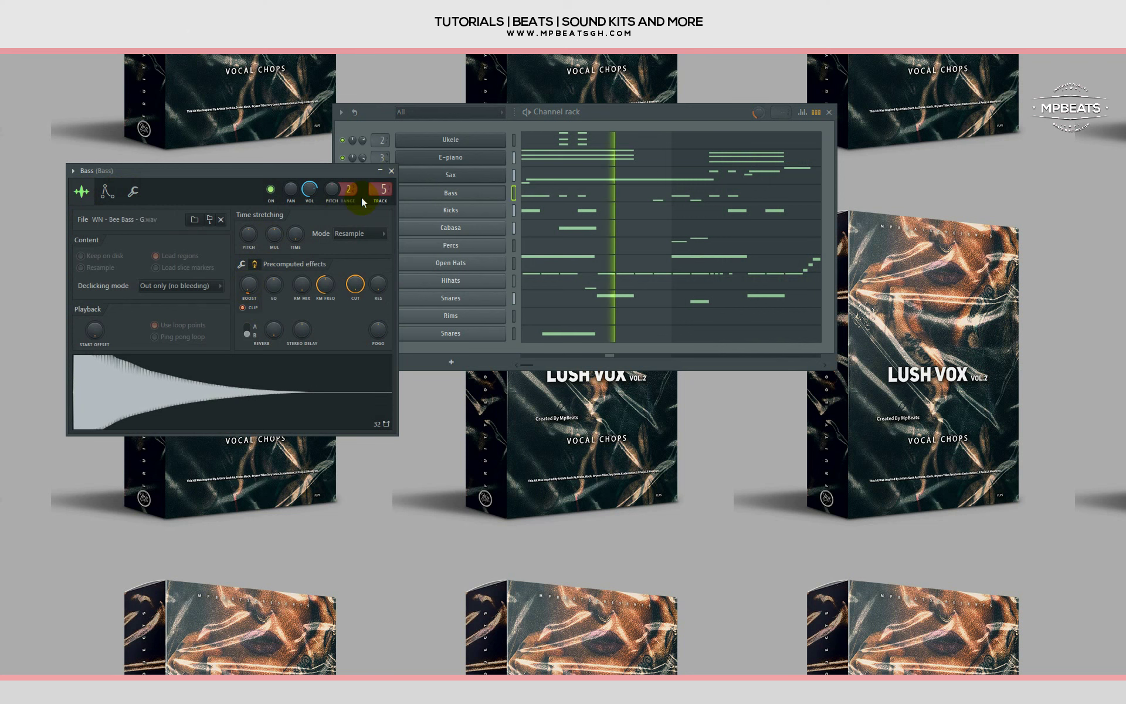
pyautogui.click(391, 171)
# Step: Return the Bass mixer track's fader to its default level and solo the track
pyautogui.press('F9')
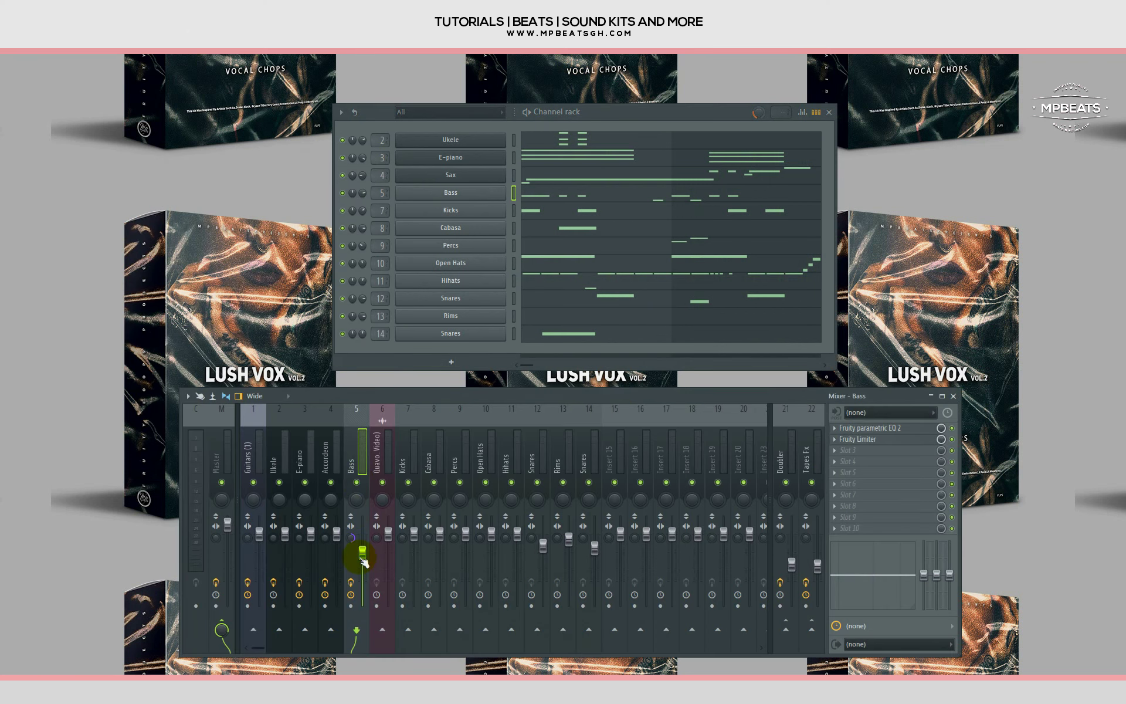
pyautogui.rightClick(352, 537)
pyautogui.click(382, 514)
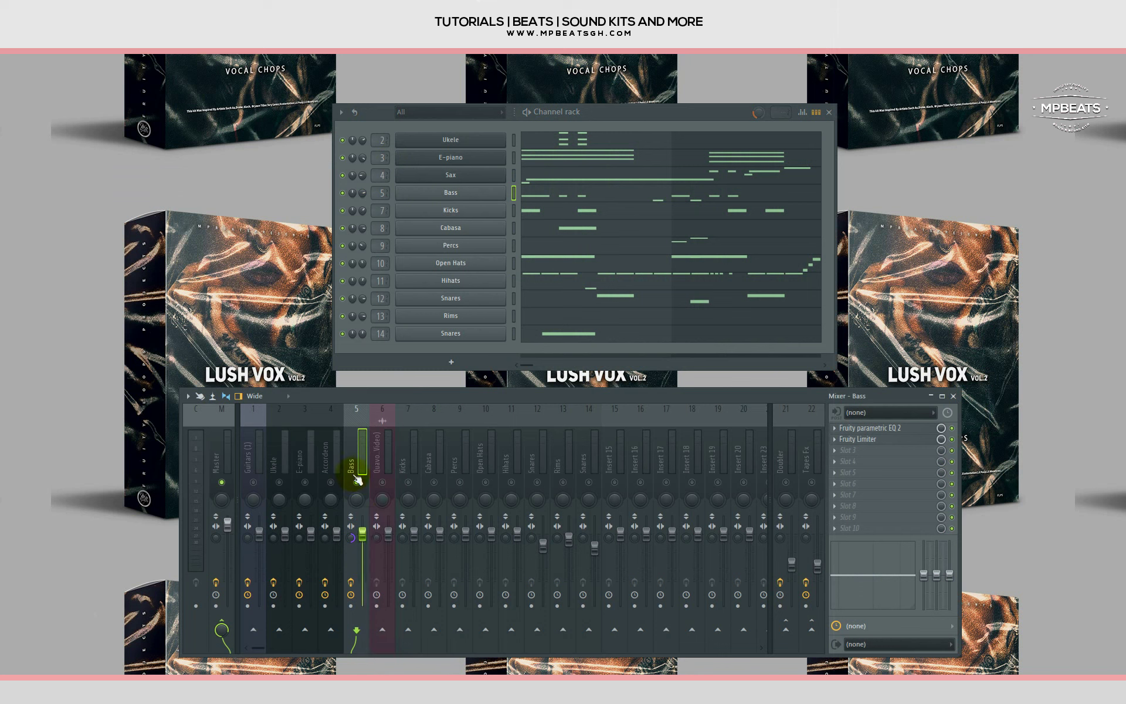
# Step: Examine the effect chains on the Kicks, Bass, Accordeon and E-piano mixer tracks and close the mixer
pyautogui.click(406, 462)
pyautogui.click(363, 484)
pyautogui.click(405, 464)
pyautogui.click(333, 465)
pyautogui.click(300, 461)
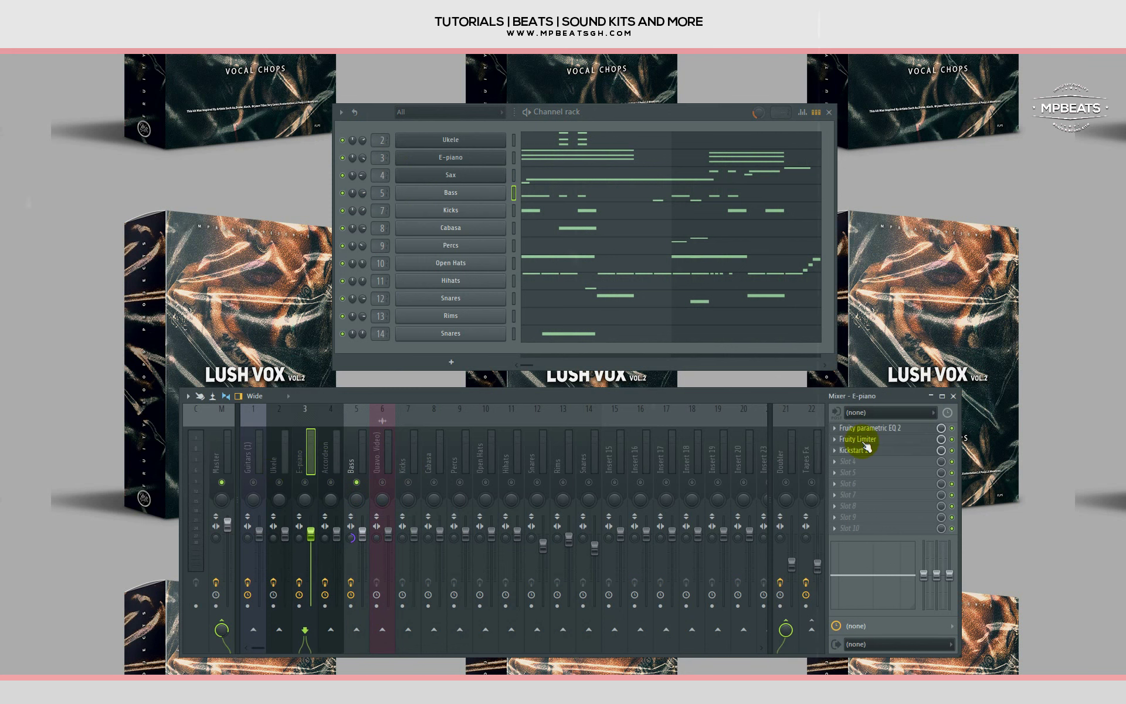
pyautogui.press('F9')
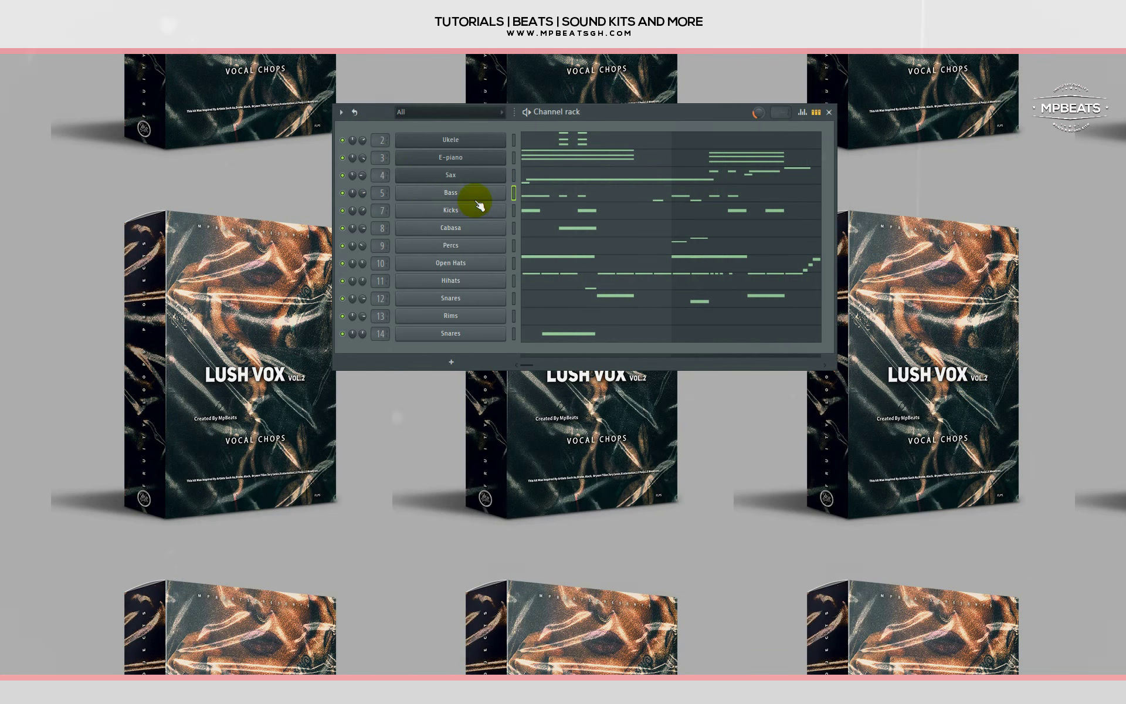
# Step: Mute the Ukele, E-piano and Sax channels and play the drums with the bassline only
pyautogui.press('space')
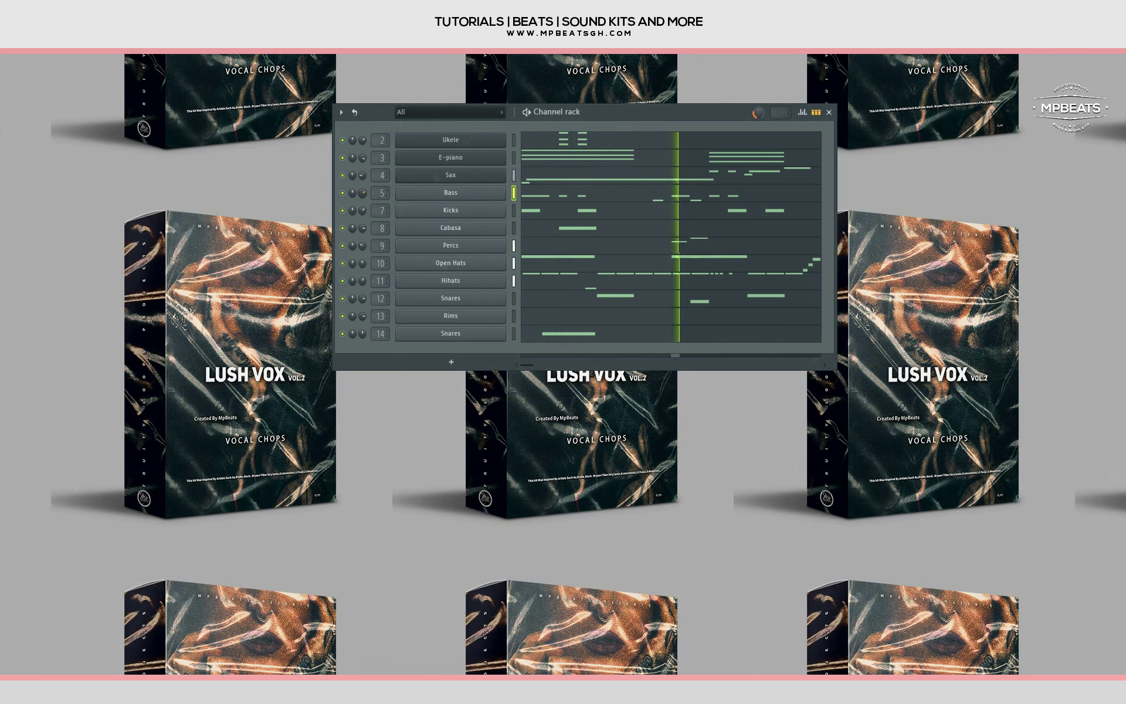
pyautogui.press('space')
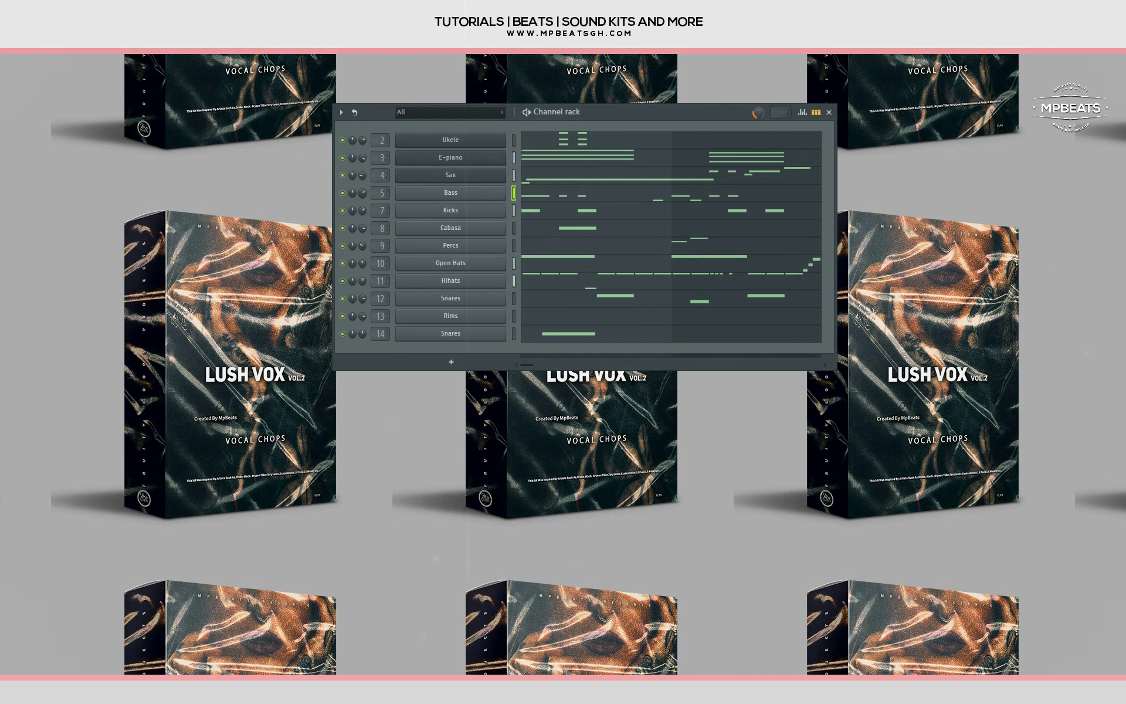
pyautogui.moveTo(342, 175); pyautogui.dragTo(343, 140)
pyautogui.press('space')
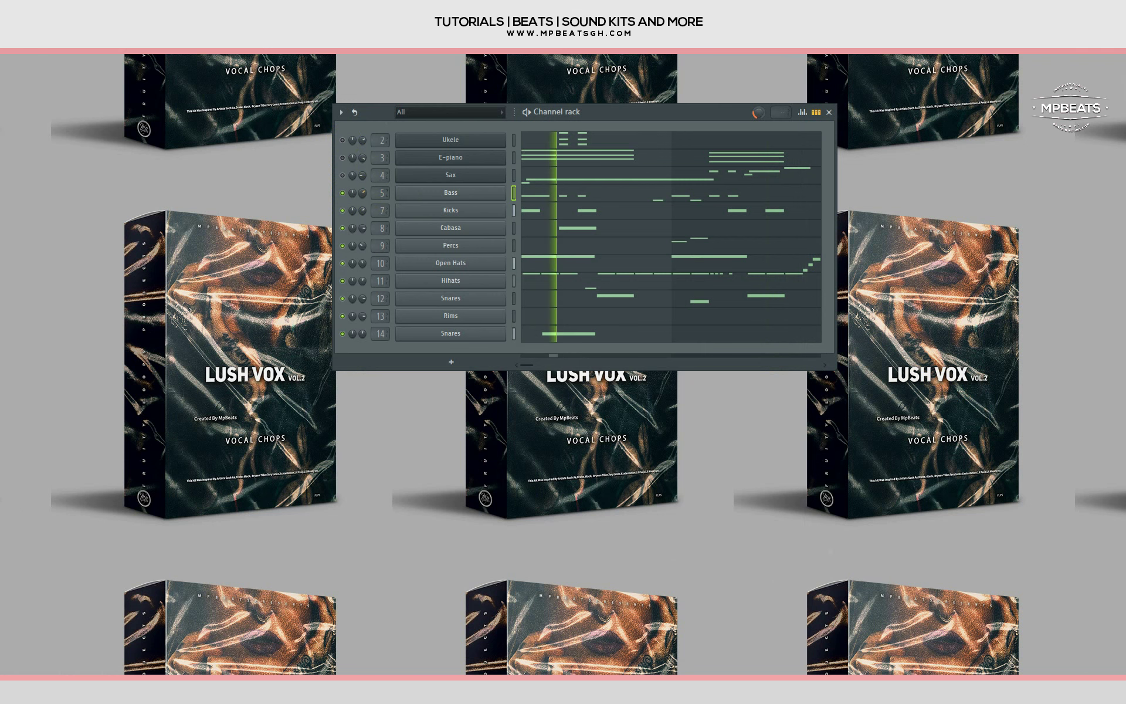
# Step: Unmute the E-piano, Ukele and Sax channels one after another during playback
pyautogui.click(343, 158)
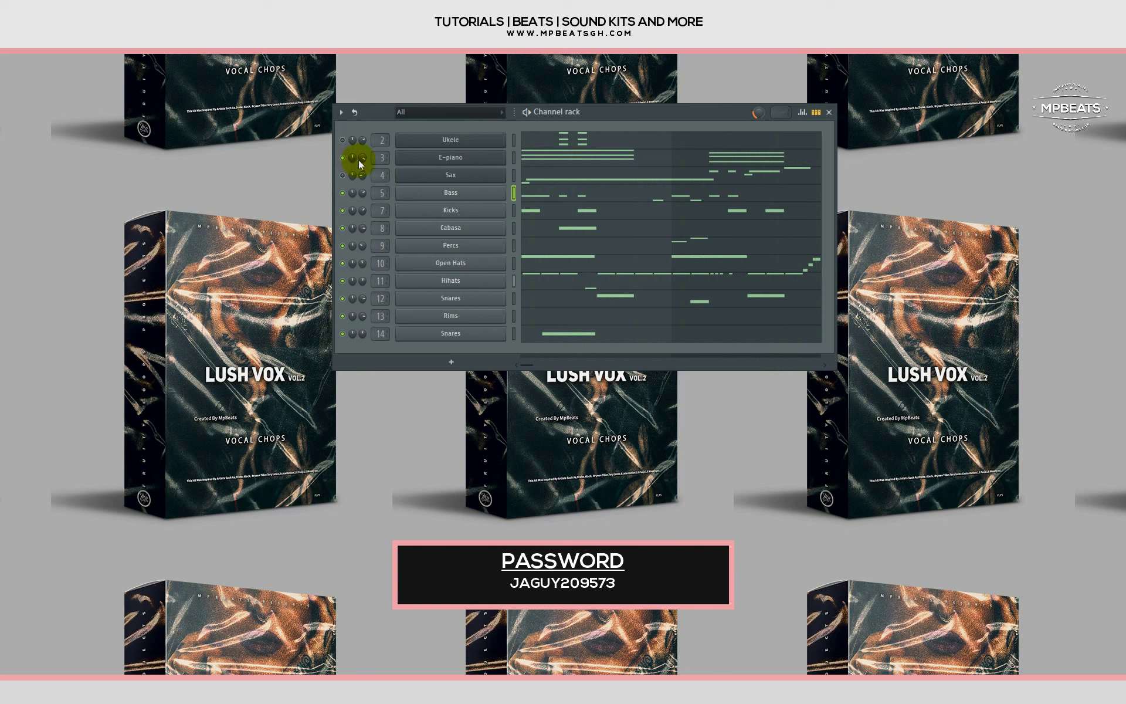
pyautogui.click(440, 142)
pyautogui.click(345, 142)
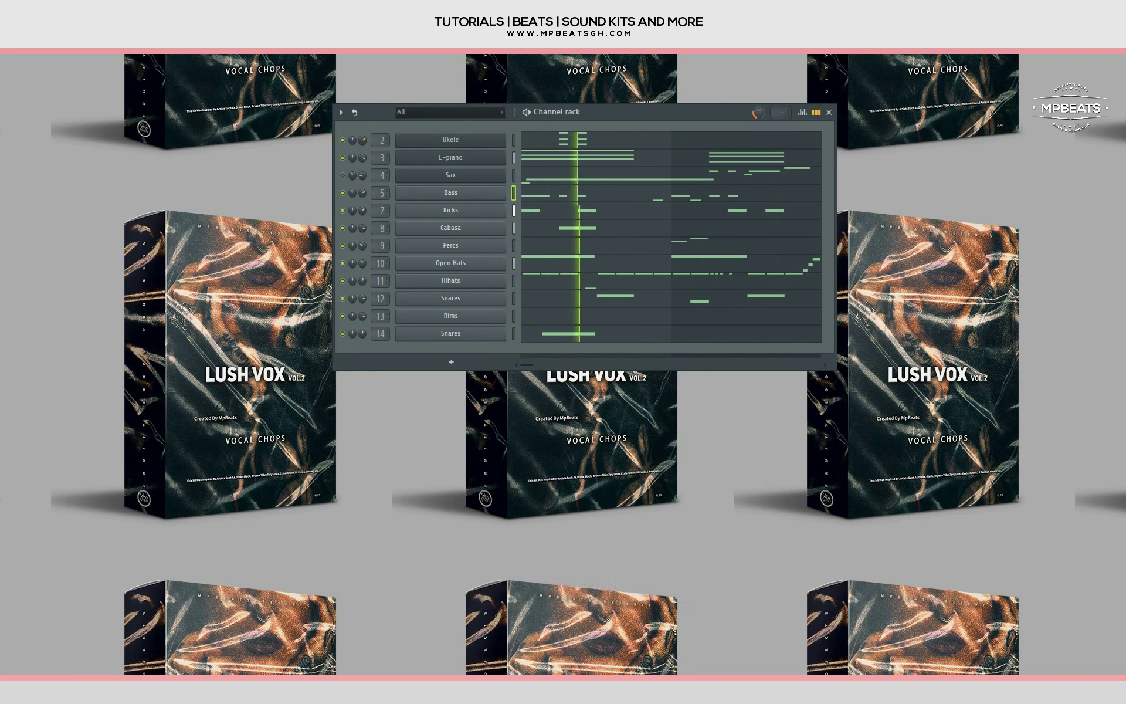
pyautogui.click(361, 140)
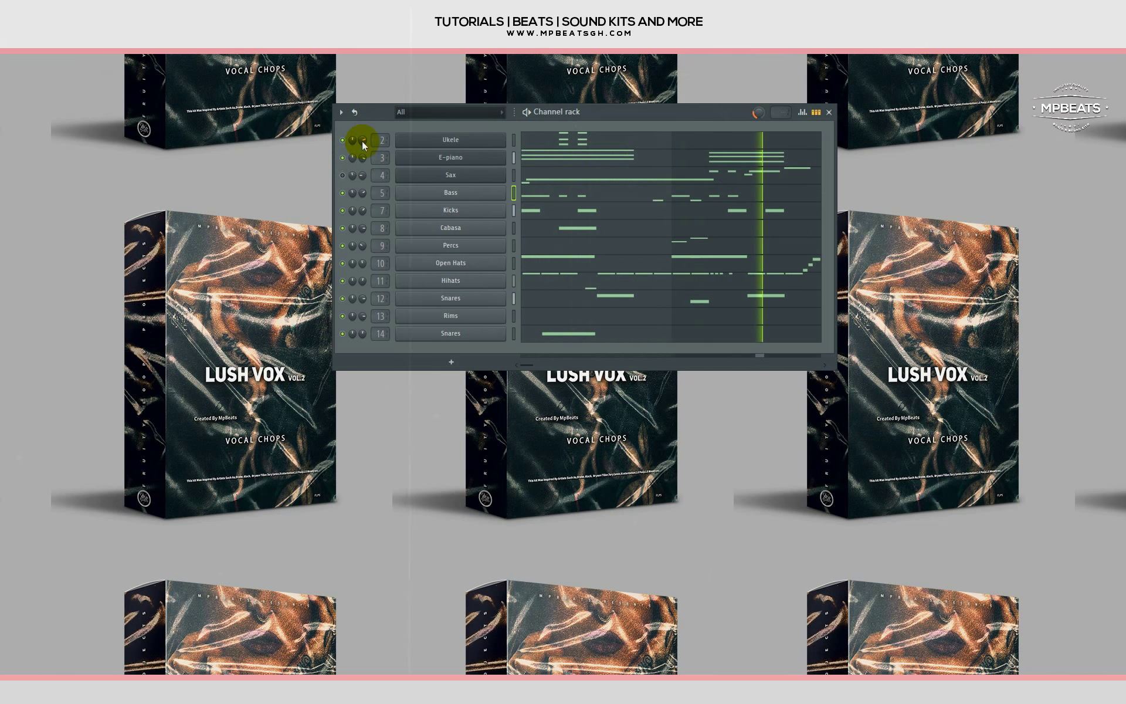
pyautogui.click(343, 175)
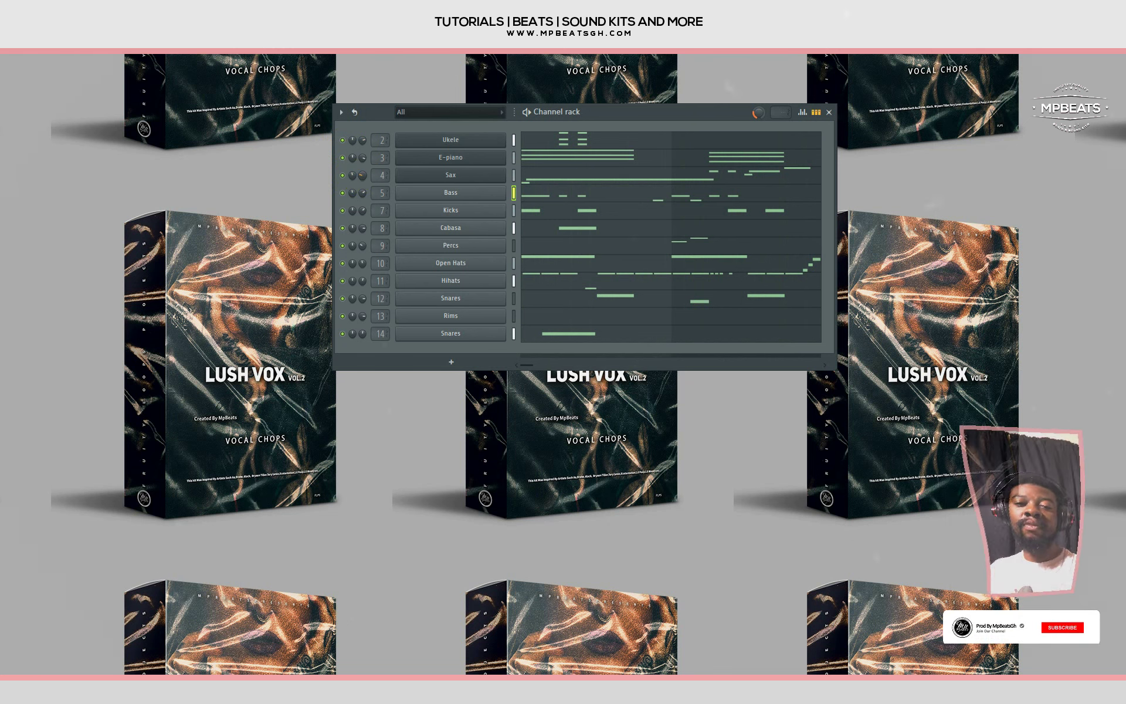
pyautogui.click(359, 175)
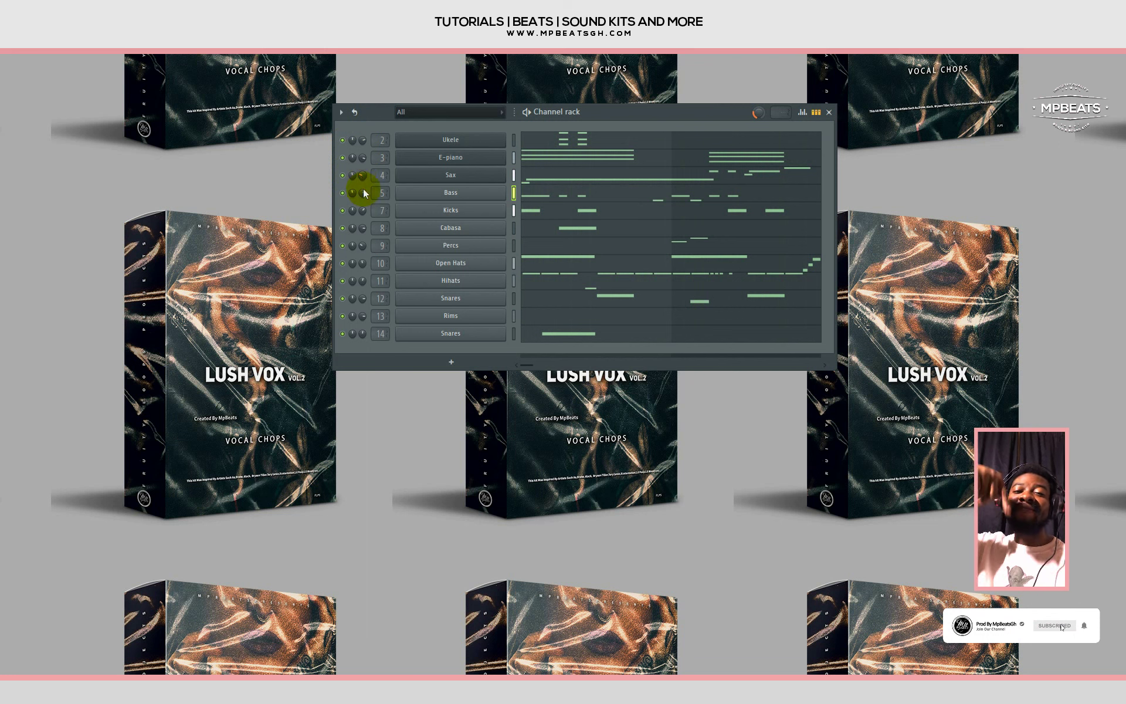